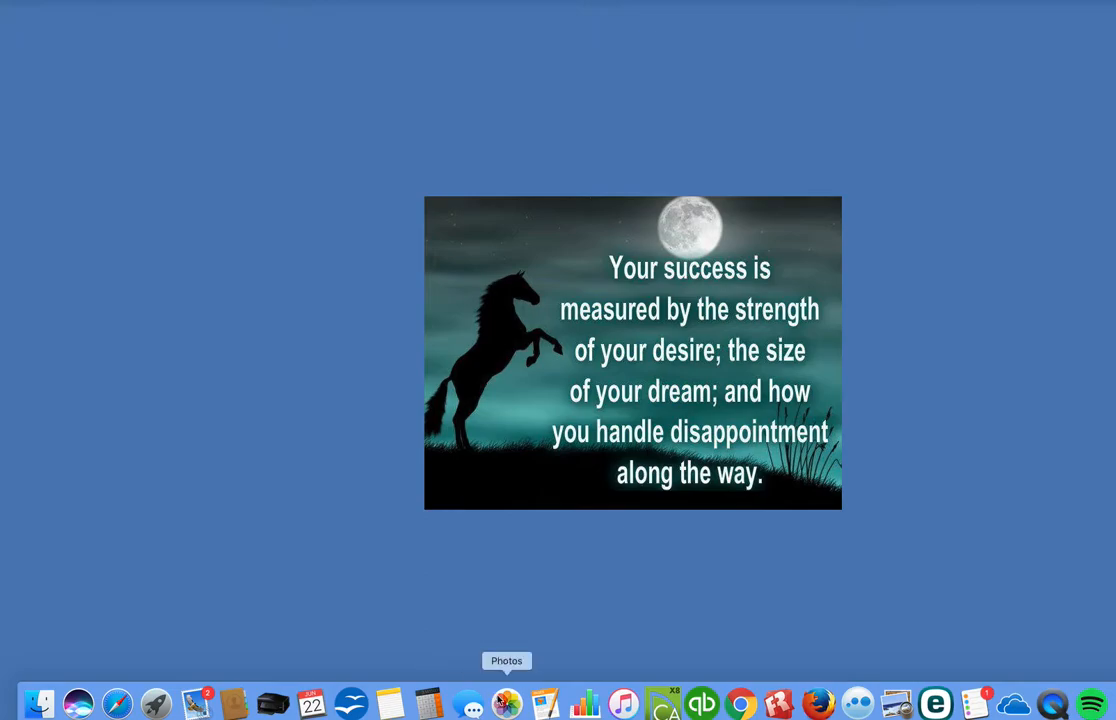
# In Firefox, search Google for 'quickbooks online login' and open the QuickBooks Online Login - Intuit page
pyautogui.click(817, 705)
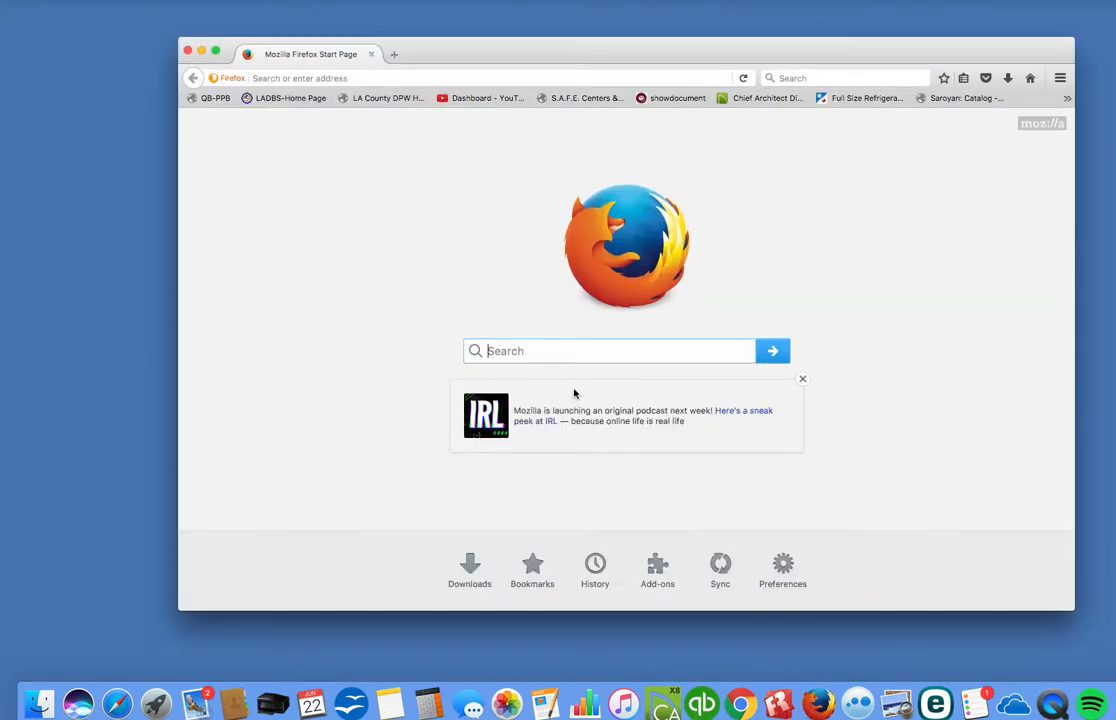
pyautogui.write('quic')
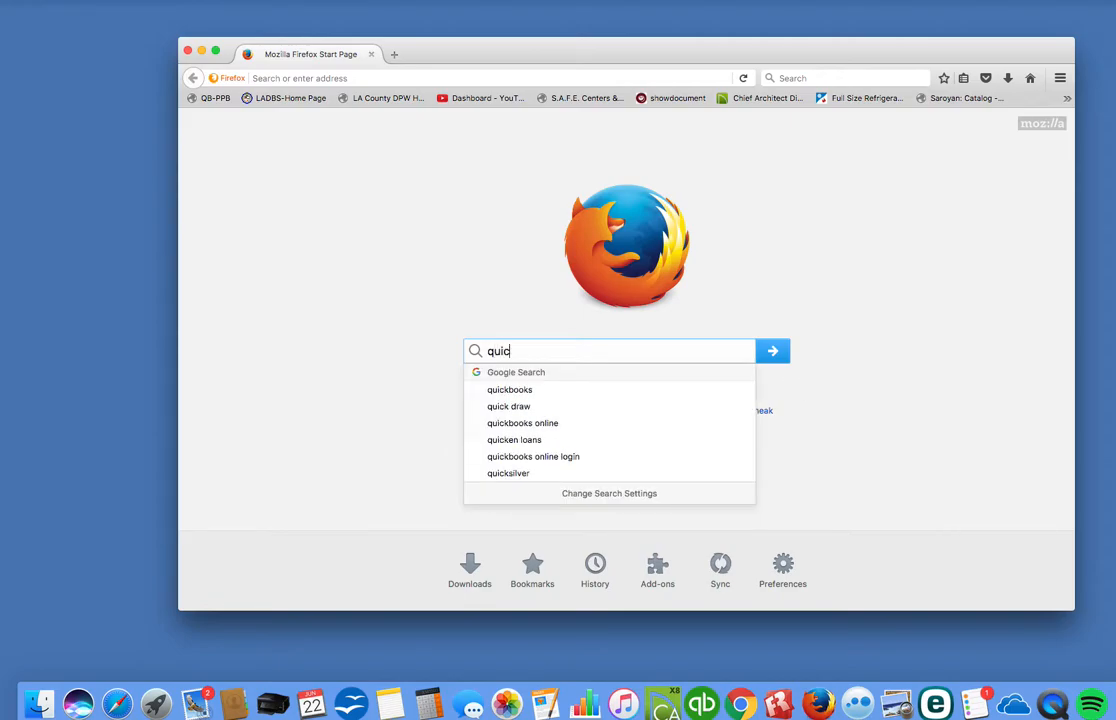
pyautogui.write('kbooks ')
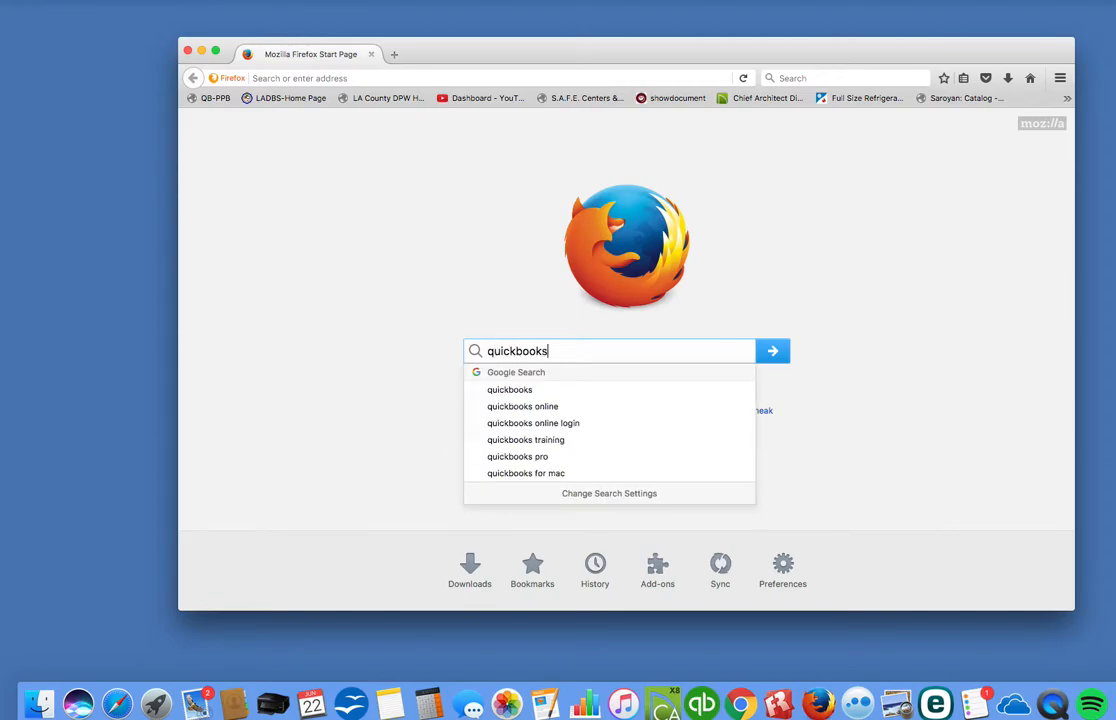
pyautogui.write('o')
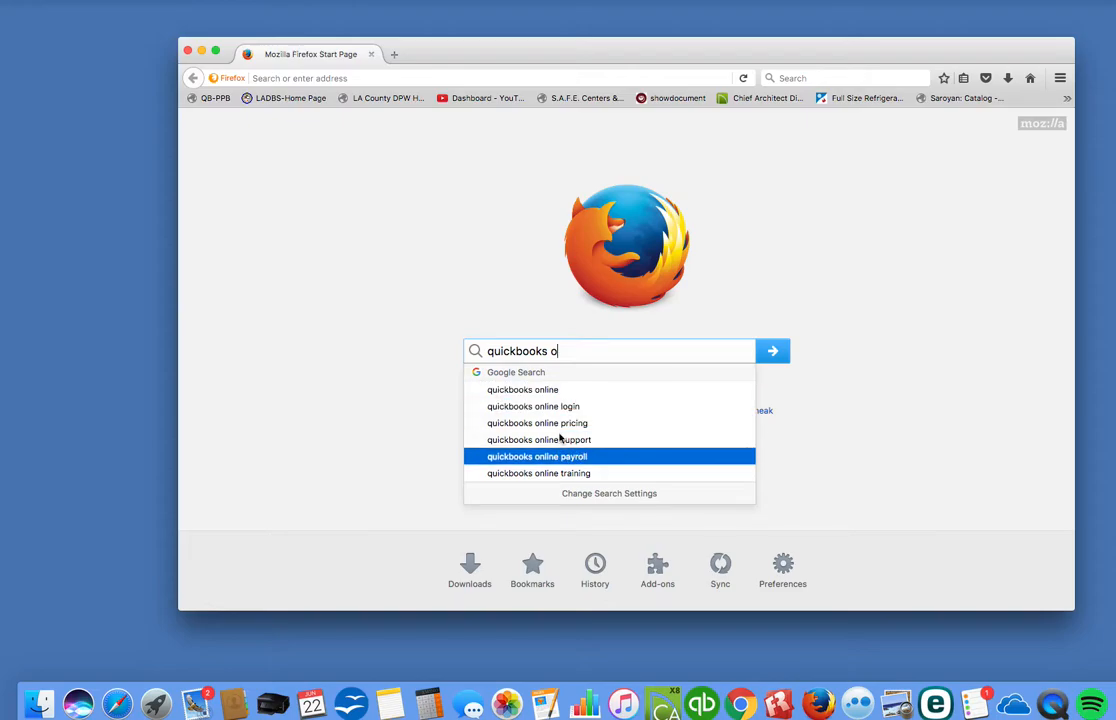
pyautogui.click(536, 407)
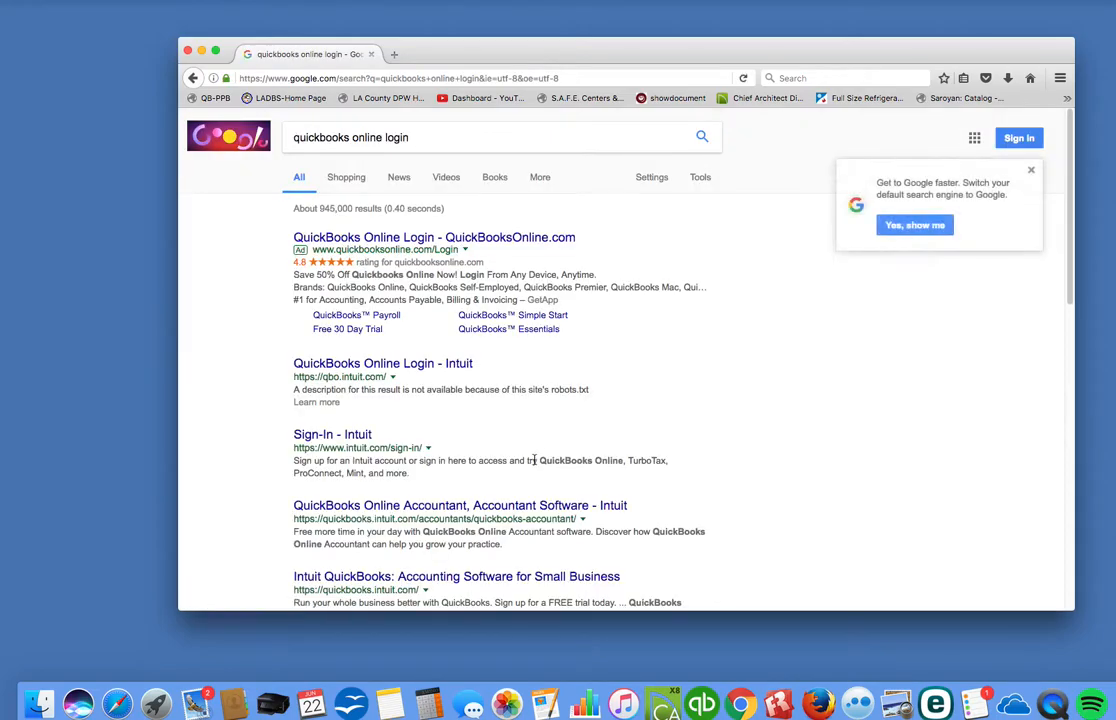
pyautogui.click(410, 365)
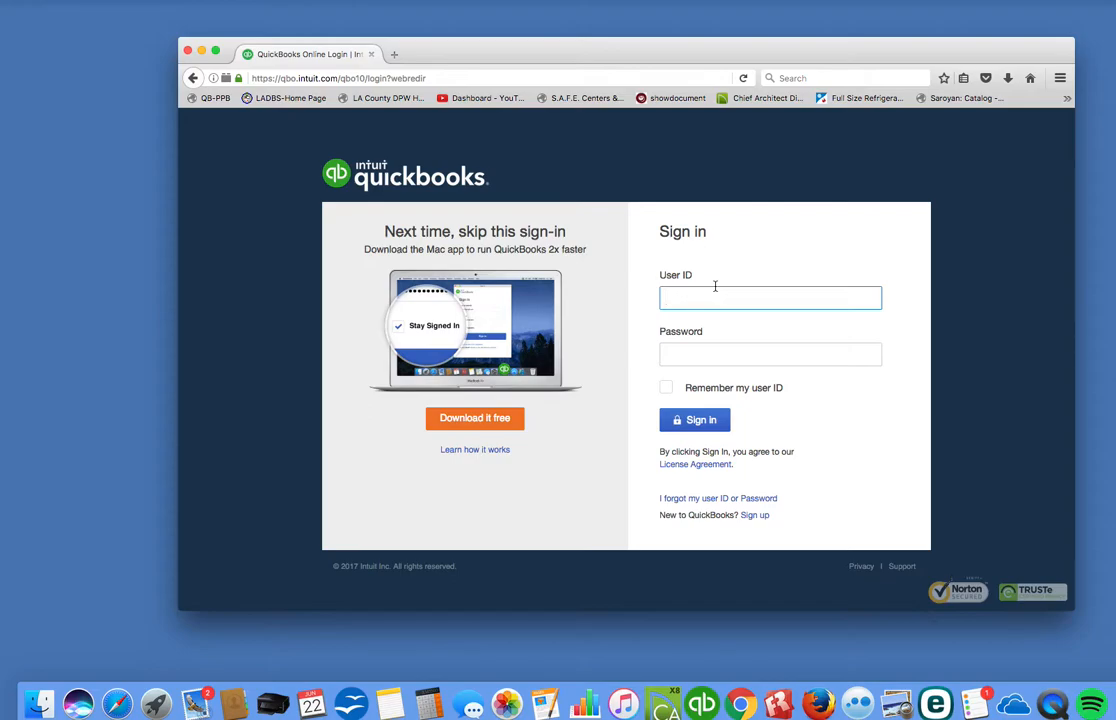
# Sign in with the account's user ID and password, with 'Remember my user ID' ticked
pyautogui.press('Tab')
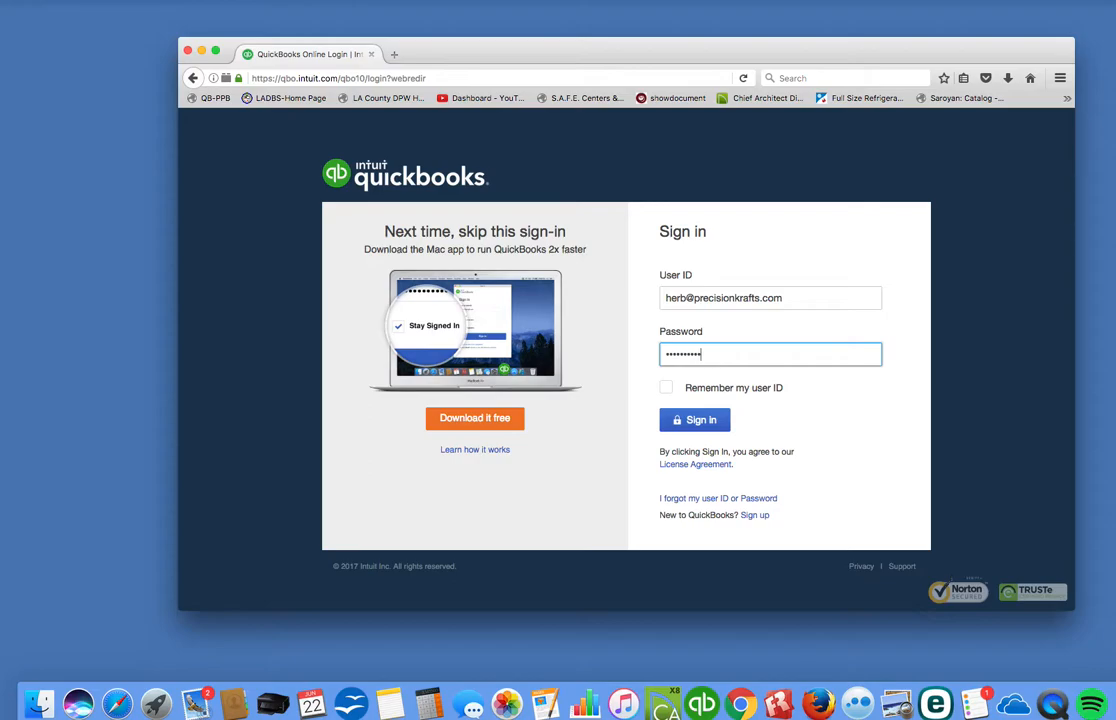
pyautogui.click(666, 387)
pyautogui.click(688, 420)
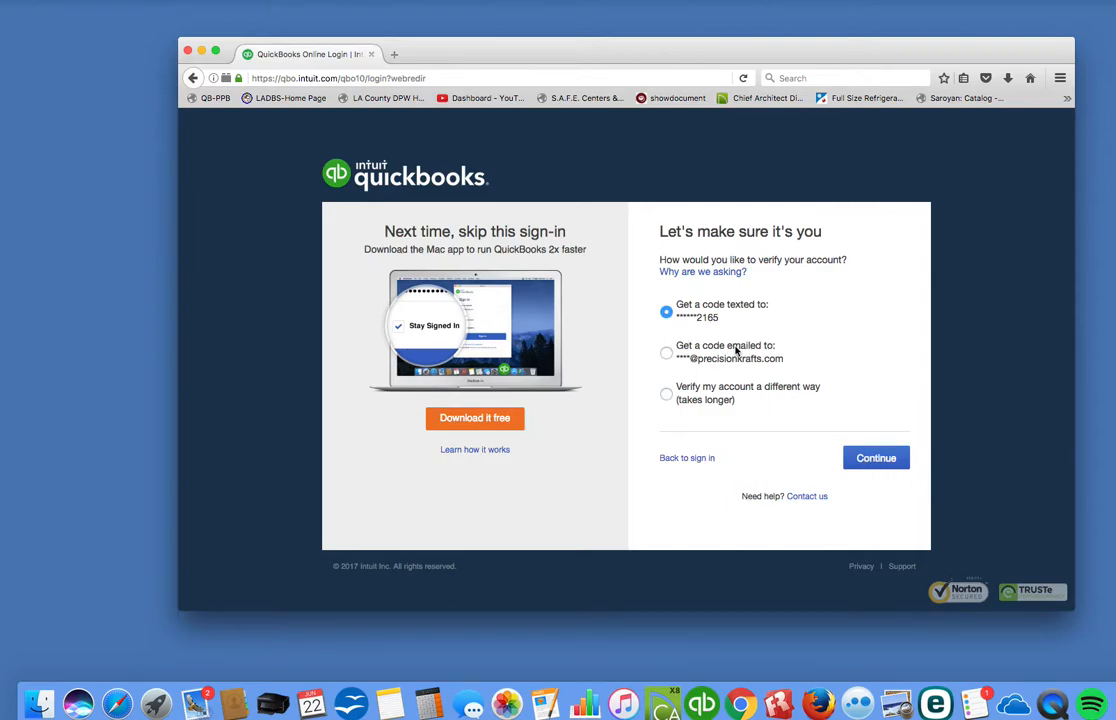
# Request a texted verification code and enter the received six-digit code
pyautogui.click(866, 457)
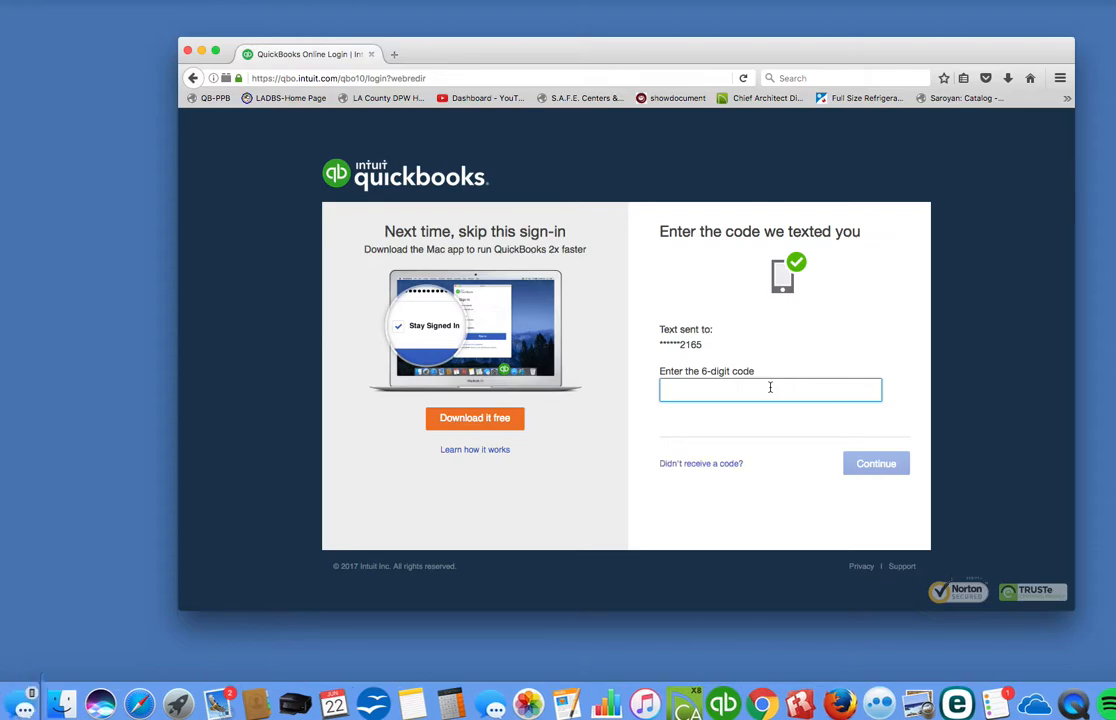
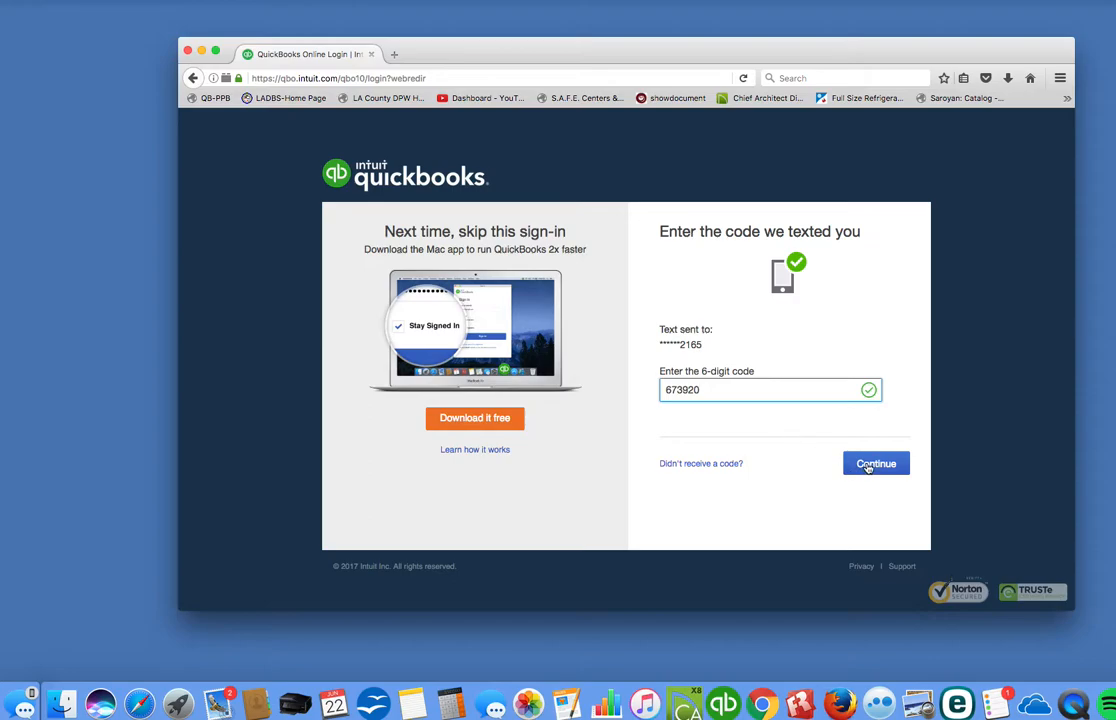
# Submit the code, dismiss the 'Here's the latest' popup, and go to the Sales invoices page
pyautogui.click(872, 465)
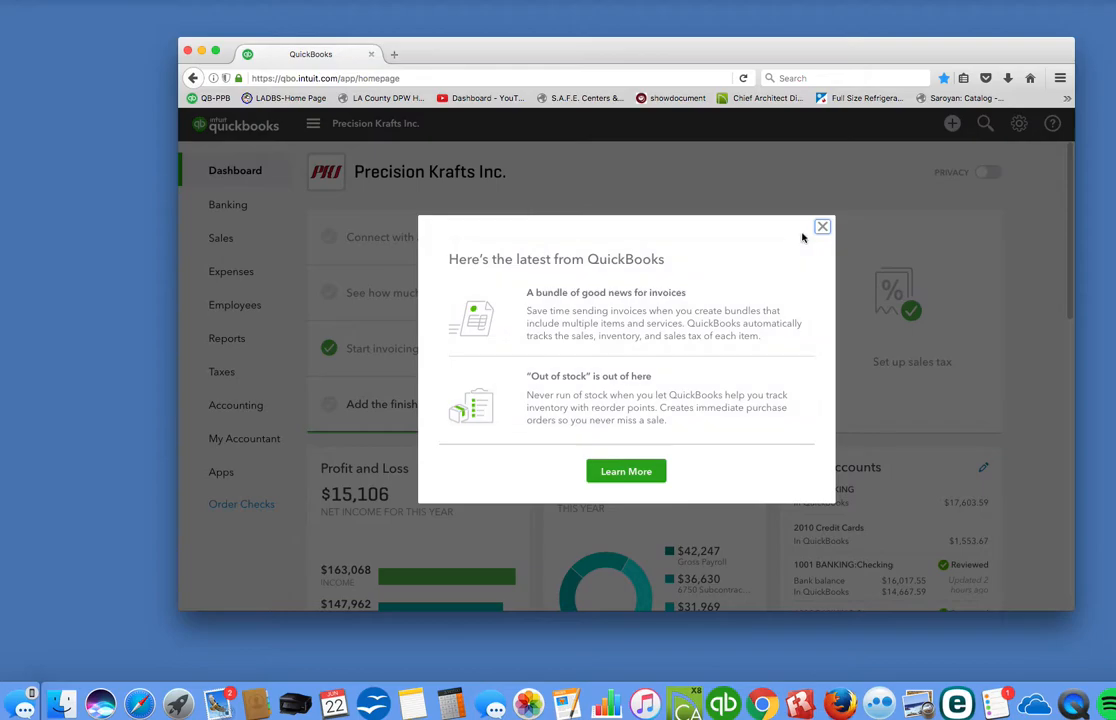
pyautogui.click(822, 227)
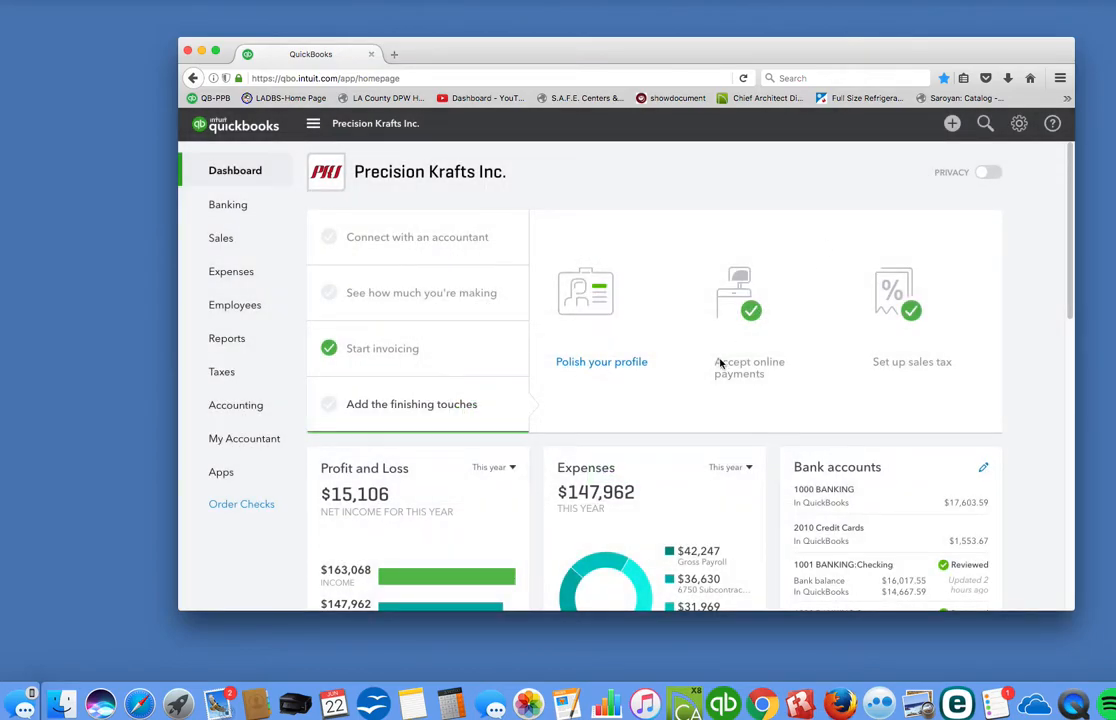
pyautogui.click(222, 242)
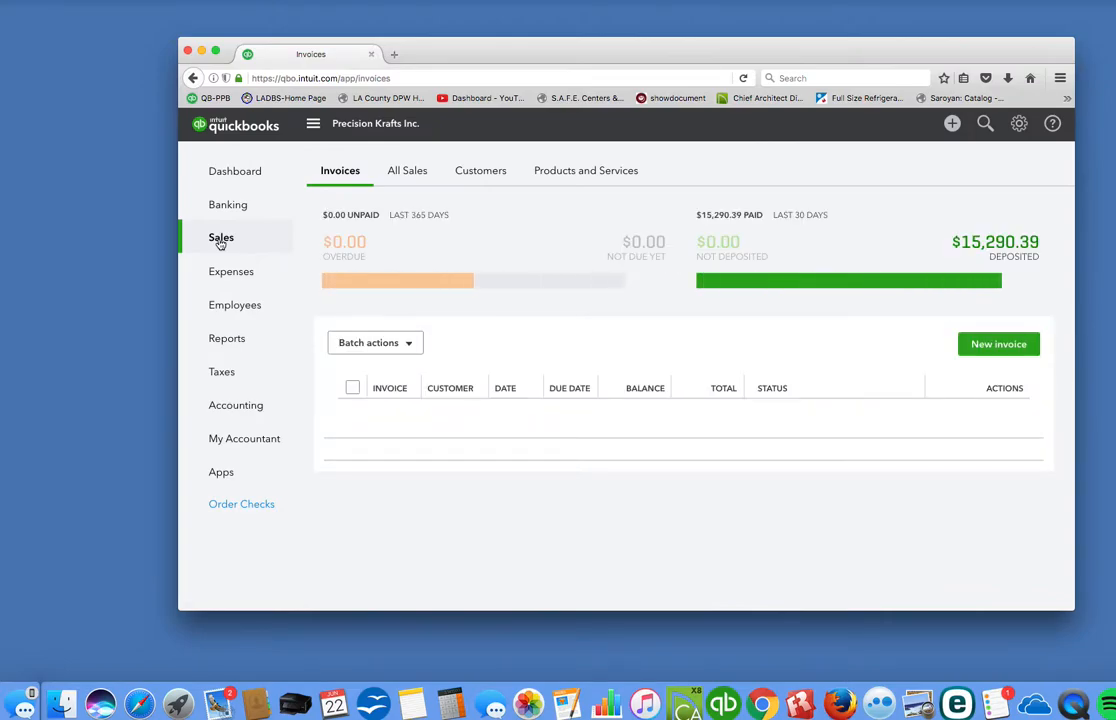
# Show the Customers list, enlarging the browser window and scrolling down to the Conovitz entries
pyautogui.click(477, 172)
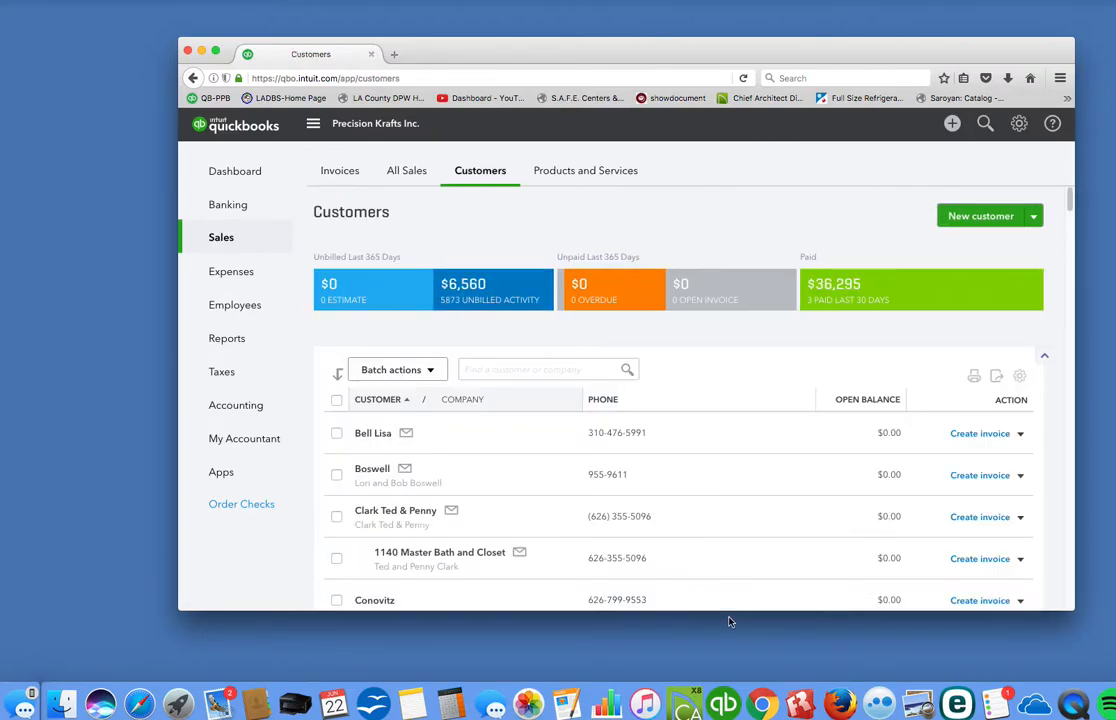
pyautogui.moveTo(730, 609); pyautogui.dragTo(741, 660)
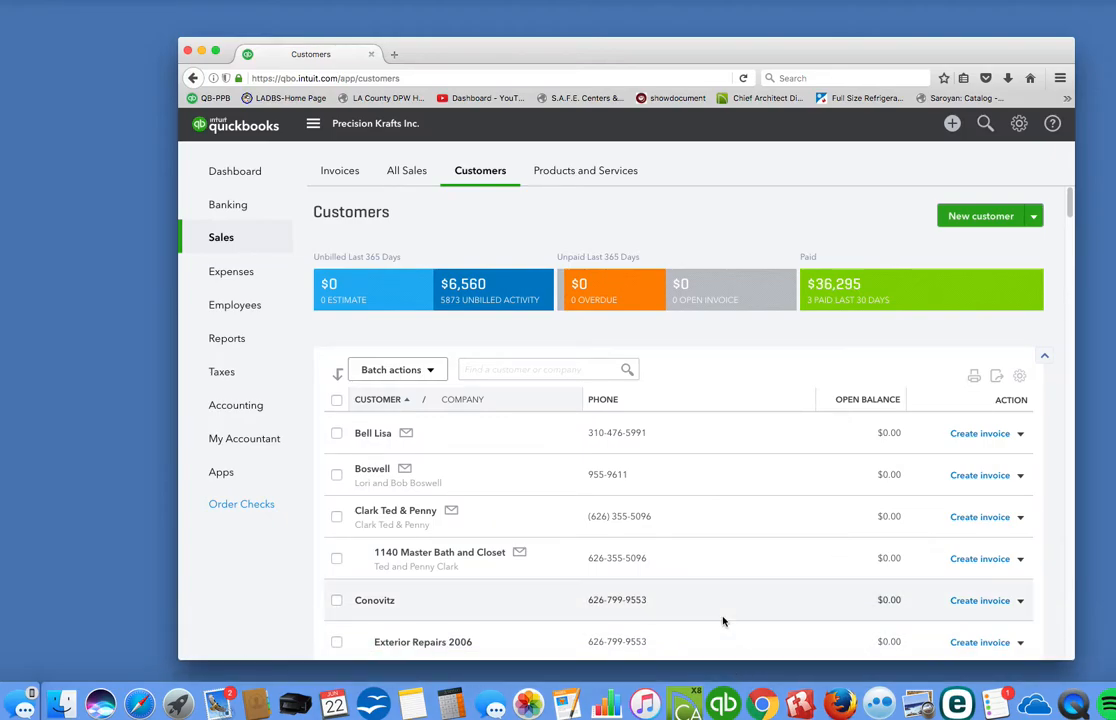
pyautogui.moveTo(623, 47); pyautogui.dragTo(615, 8)
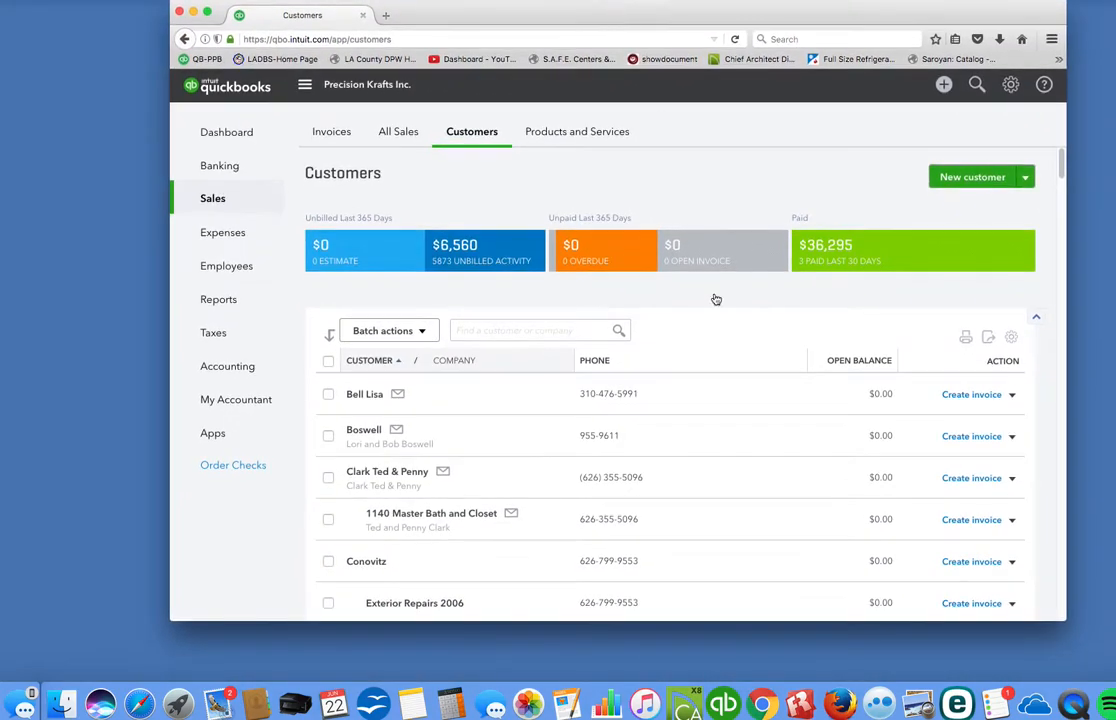
pyautogui.moveTo(766, 622); pyautogui.dragTo(770, 665)
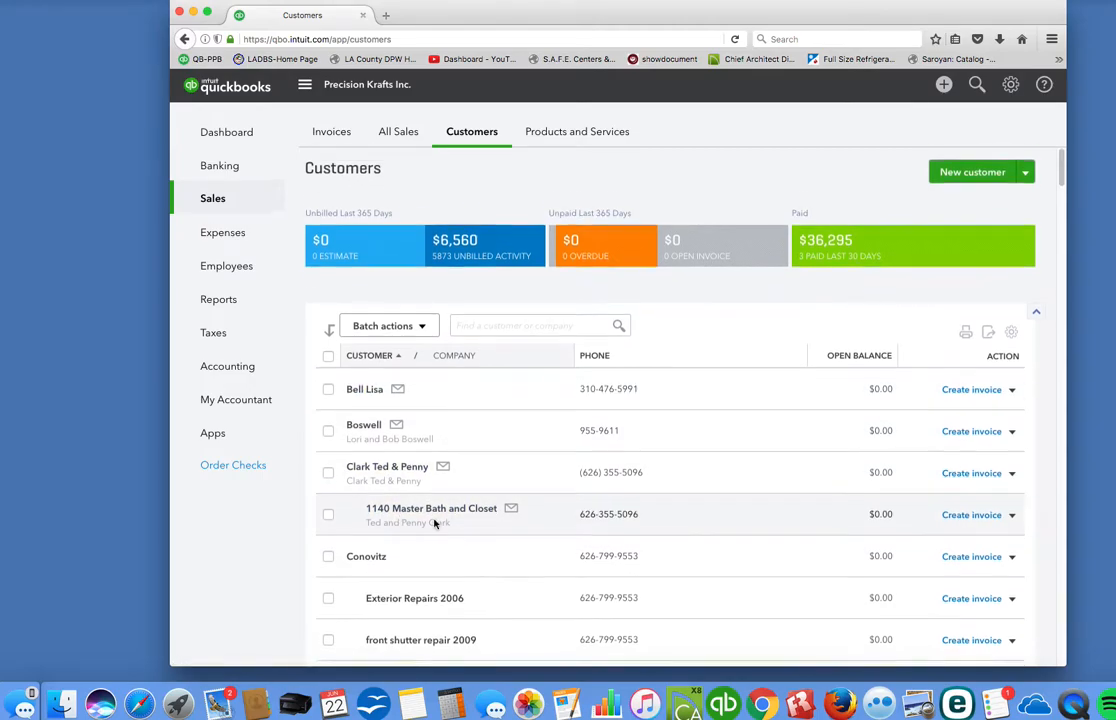
pyautogui.scroll(-3, 433, 521)
pyautogui.scroll(-6, 433, 521)
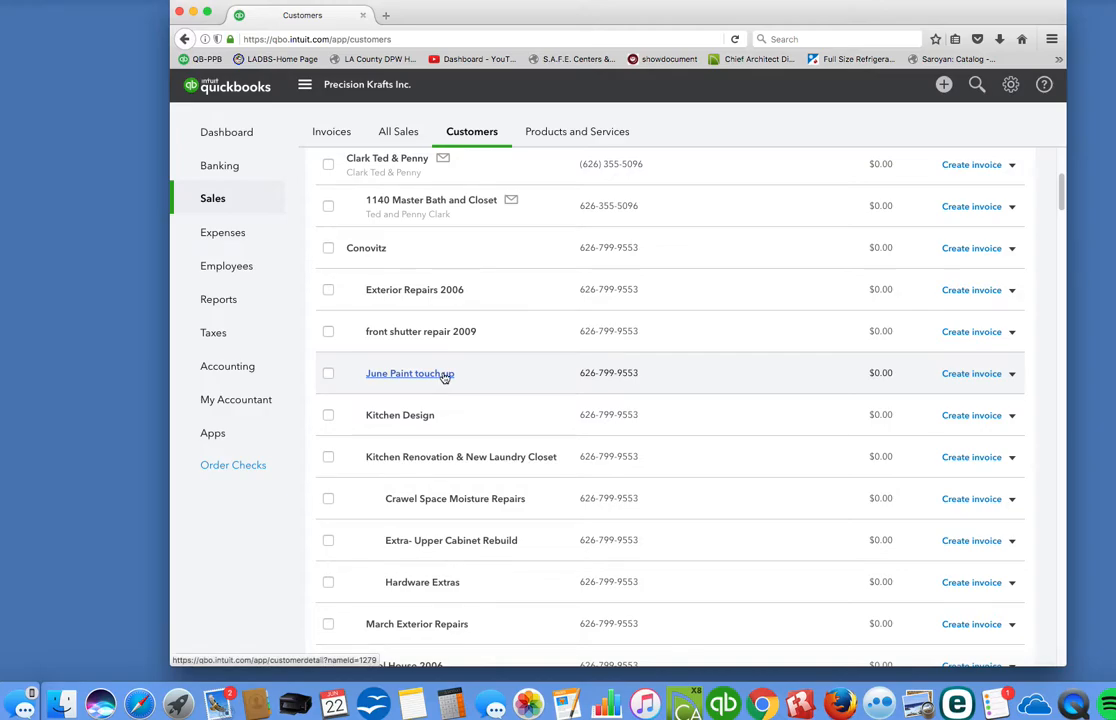
# Try making Conovitz and its sub-customers inactive, then close the Customer information form
pyautogui.click(364, 249)
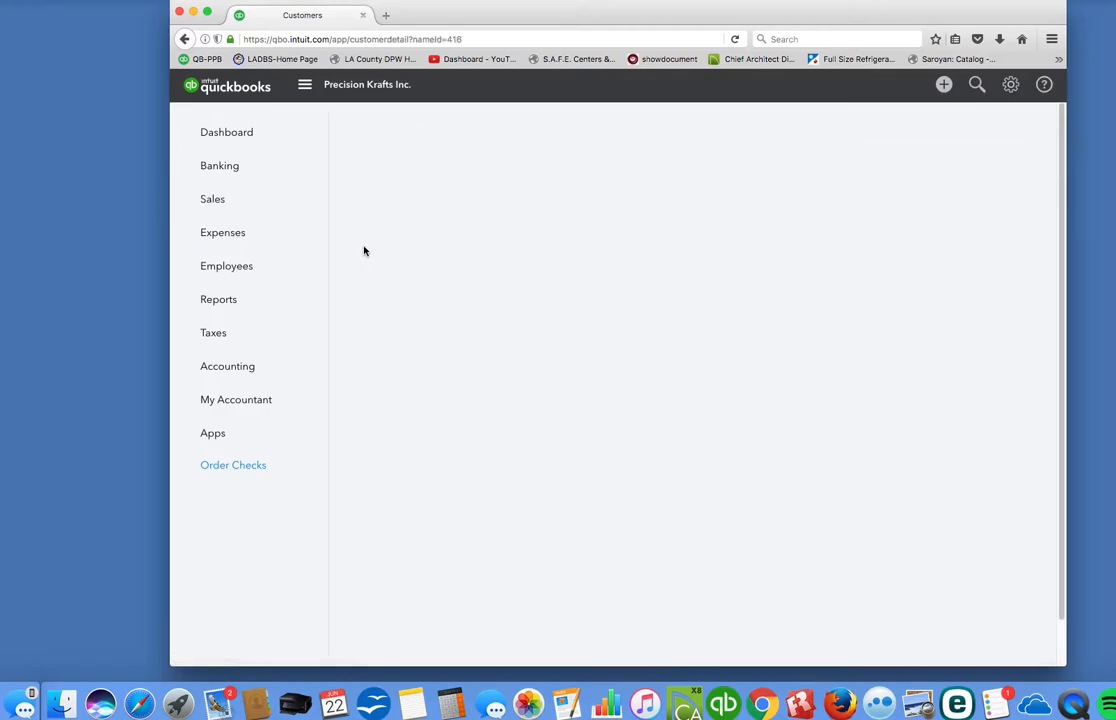
pyautogui.click(892, 125)
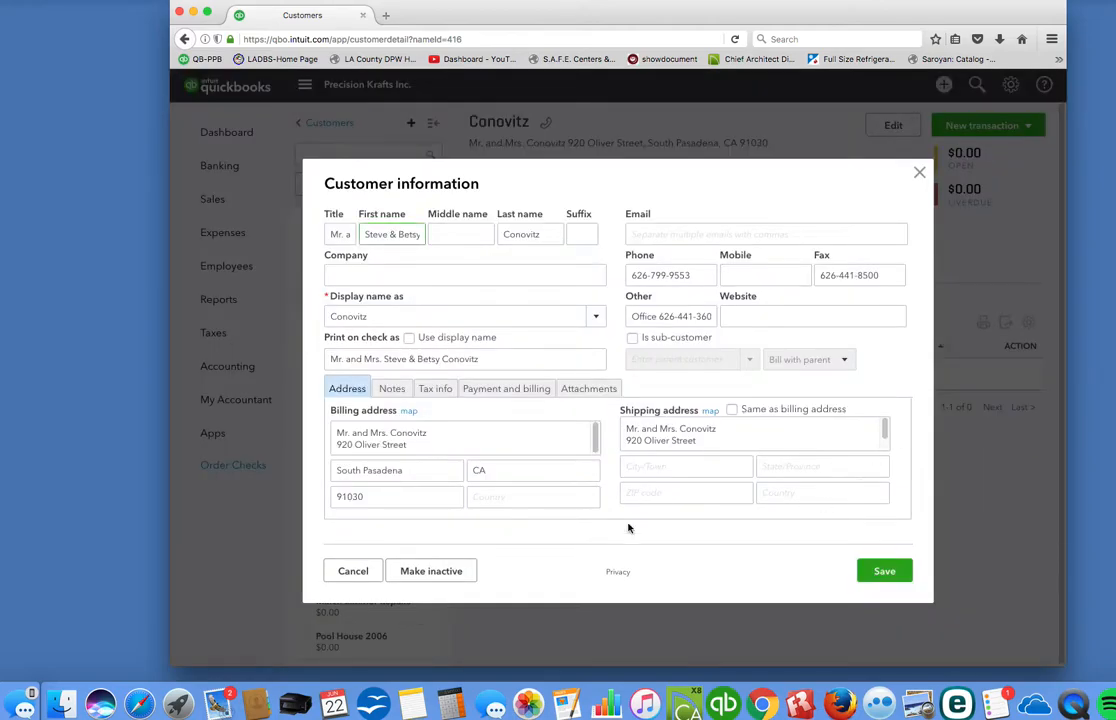
pyautogui.click(438, 571)
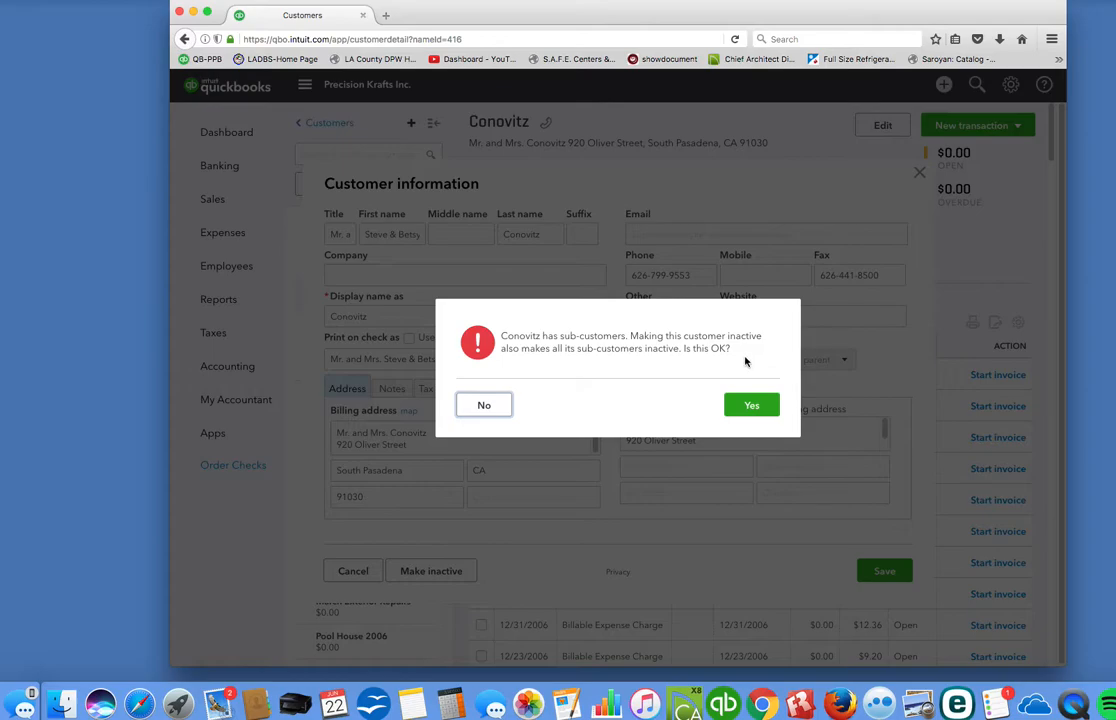
pyautogui.click(751, 407)
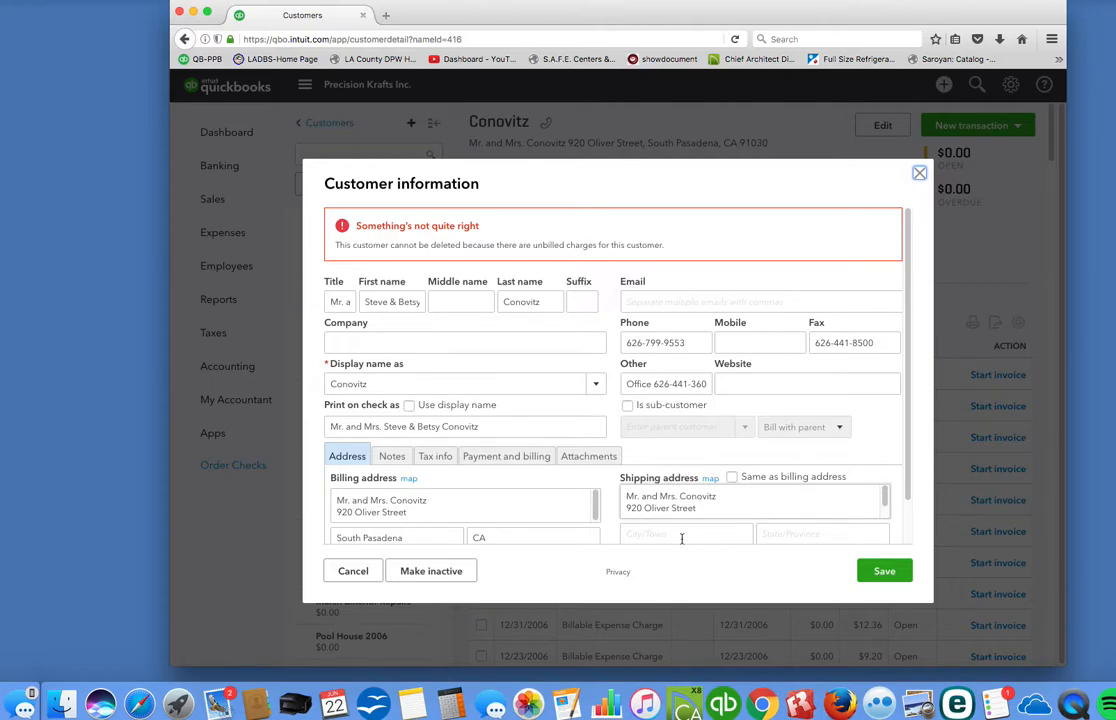
pyautogui.click(353, 573)
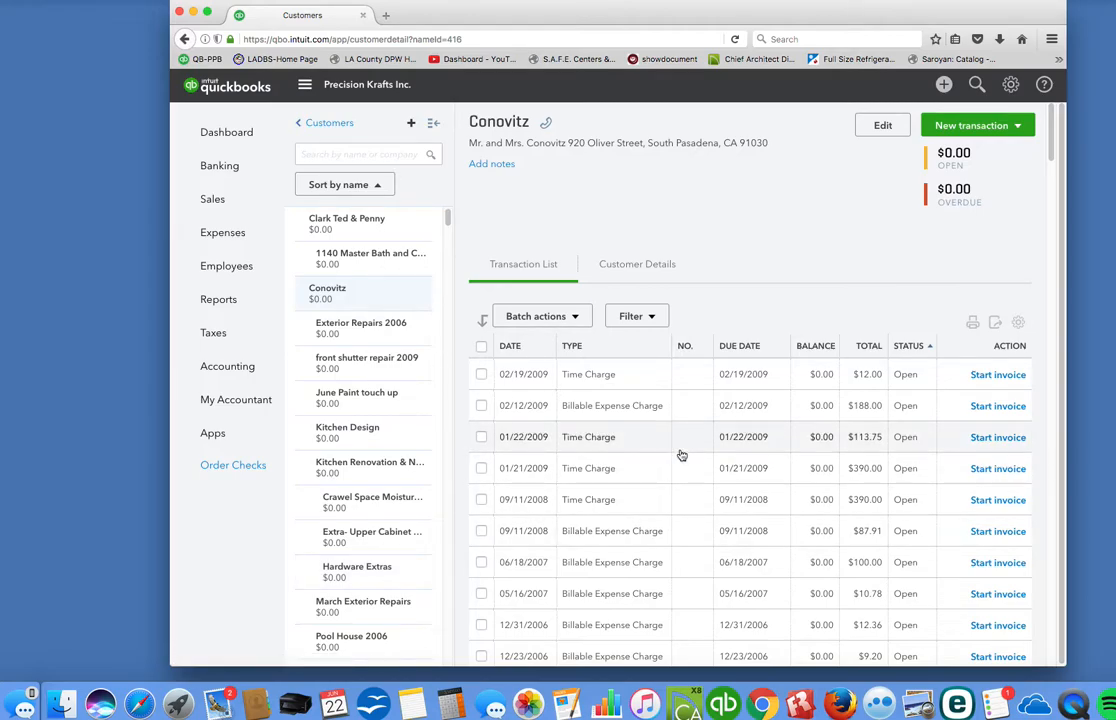
# On Exterior Repairs 2006, uncheck Billable on the 12/12/2006 $129.56 choice trim bill line and save
pyautogui.click(365, 328)
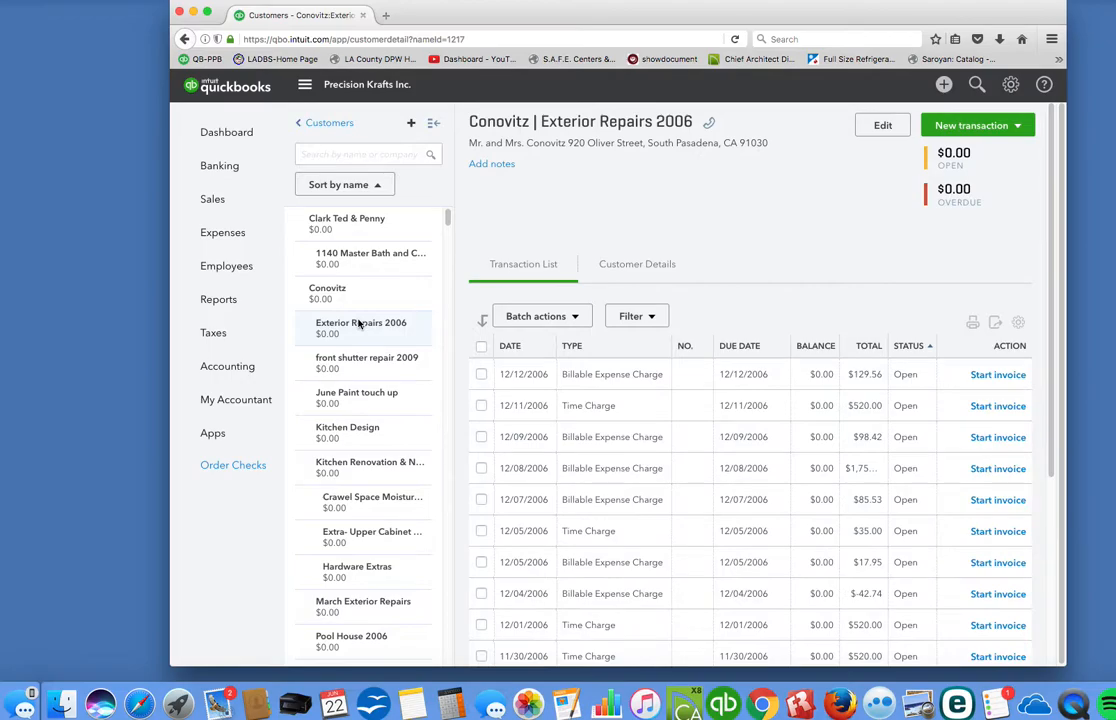
pyautogui.click(910, 383)
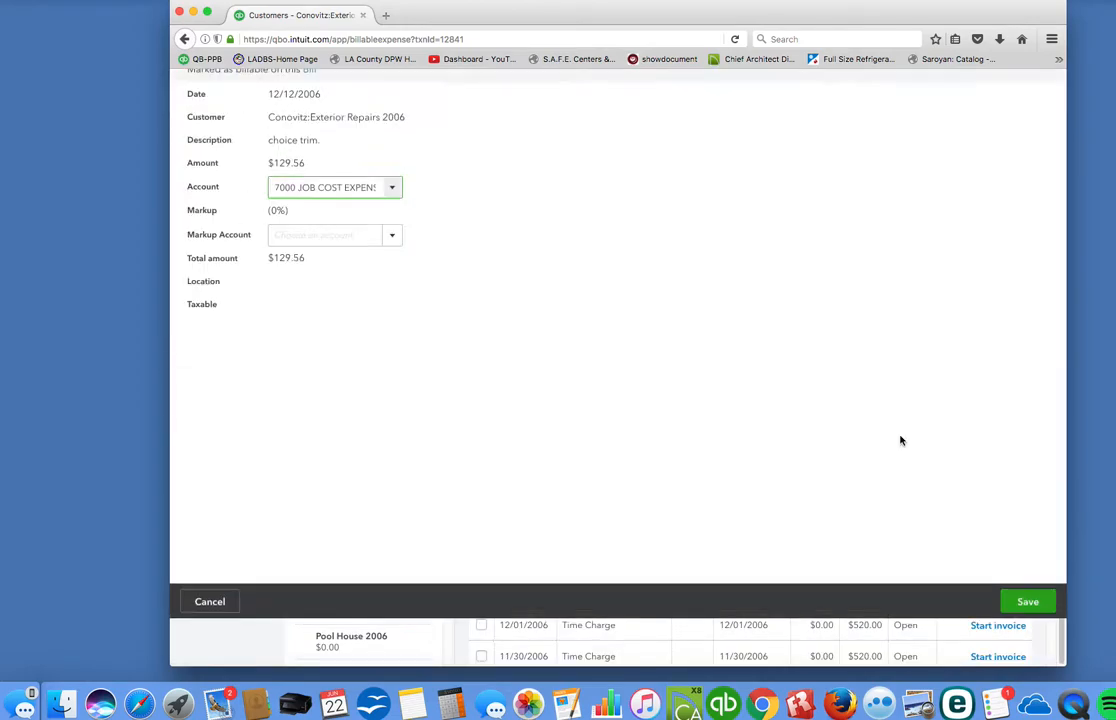
pyautogui.click(309, 117)
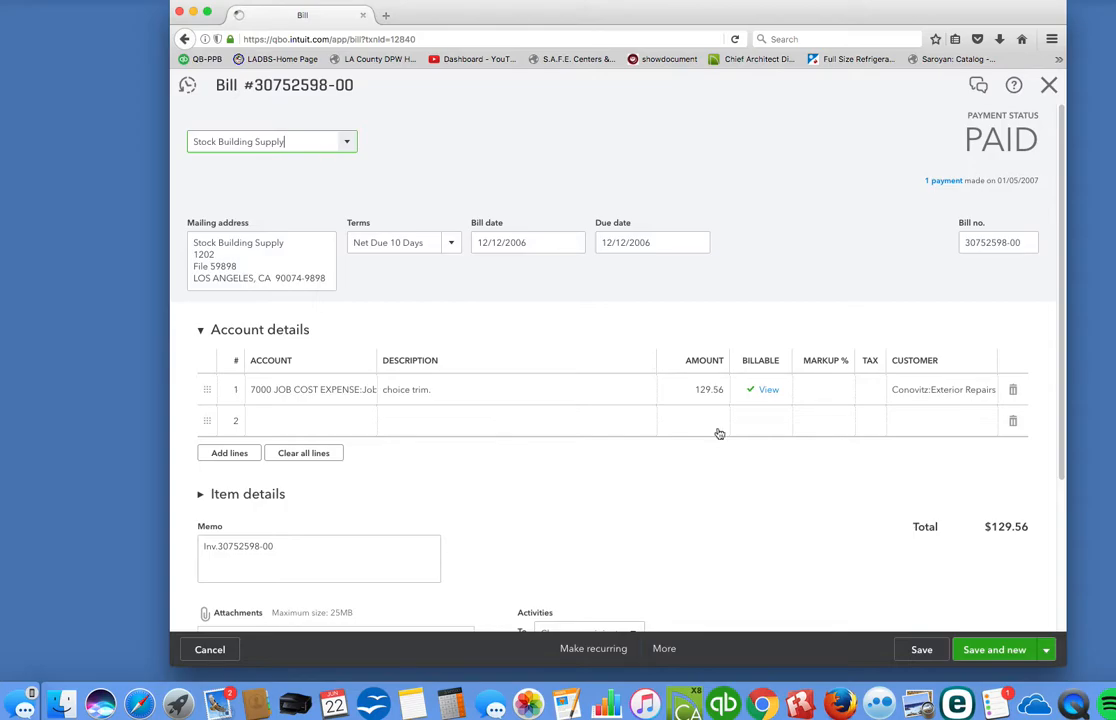
pyautogui.click(741, 401)
pyautogui.click(761, 393)
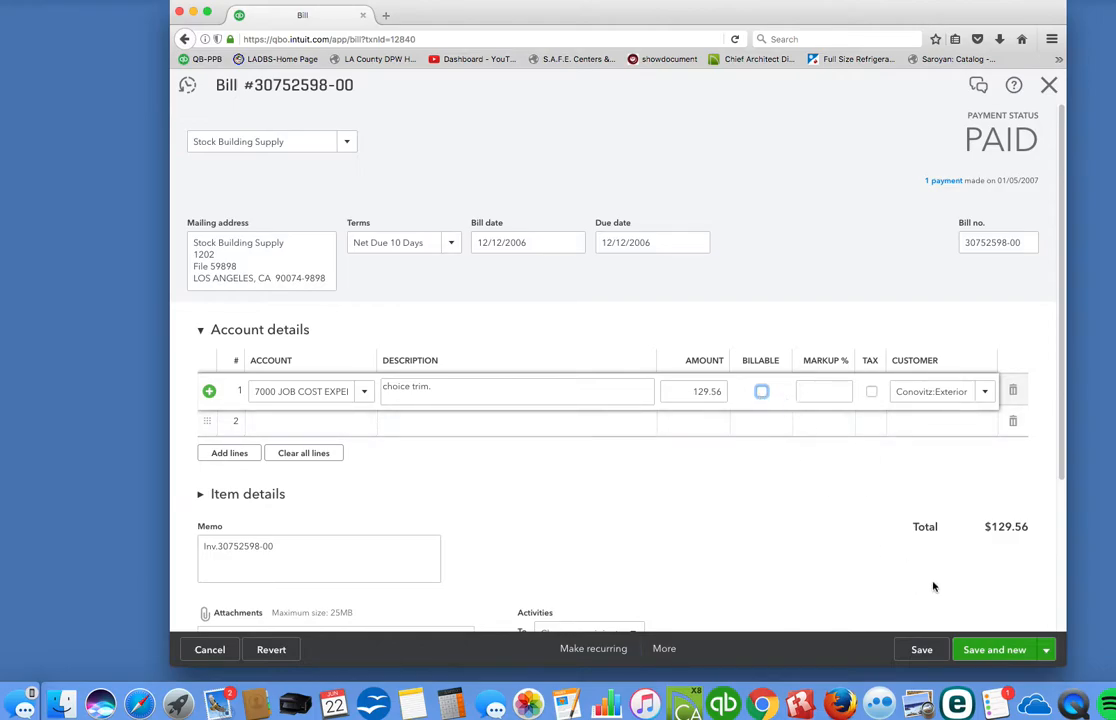
pyautogui.click(1046, 650)
pyautogui.click(990, 625)
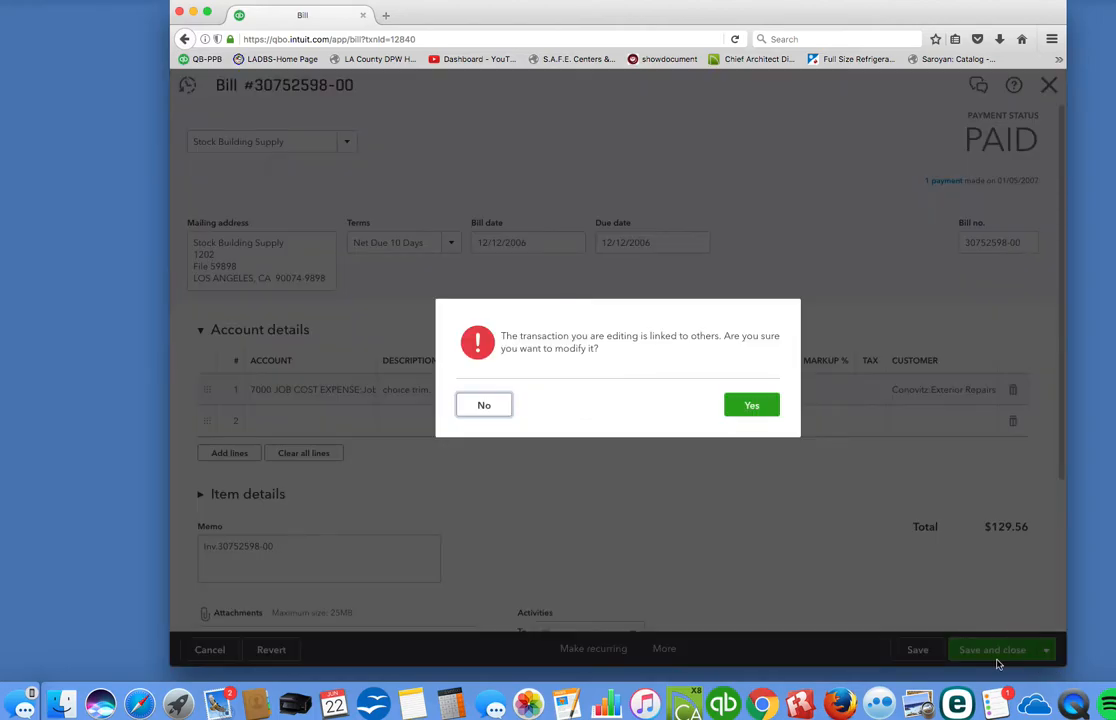
pyautogui.click(749, 405)
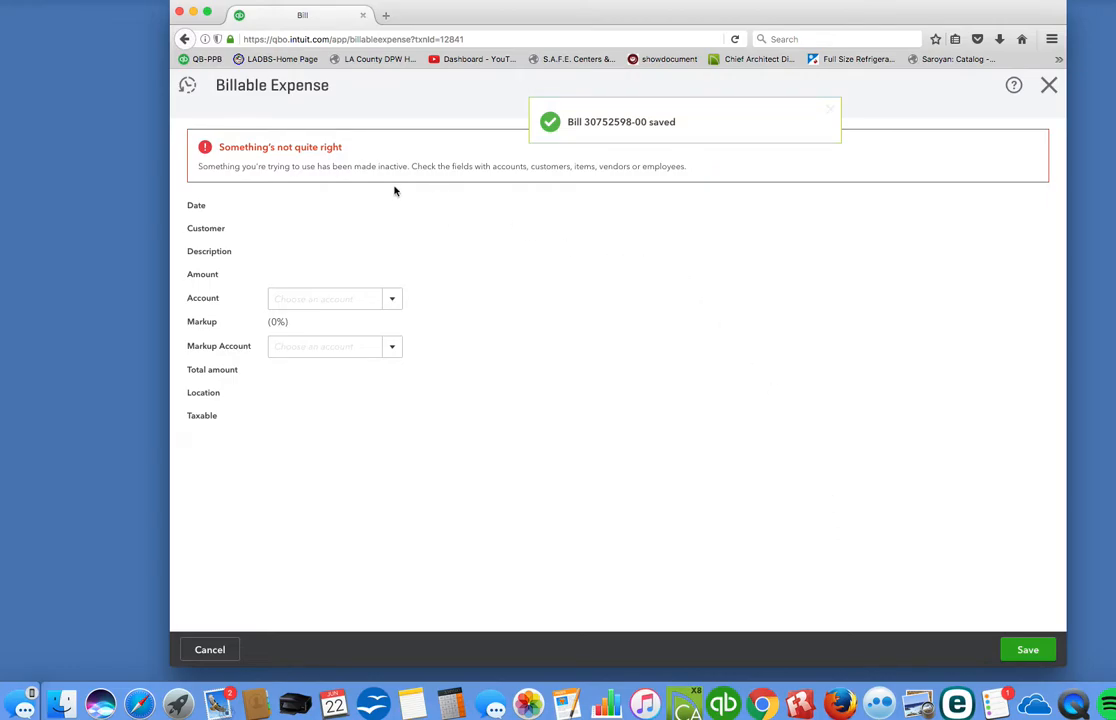
pyautogui.click(1048, 87)
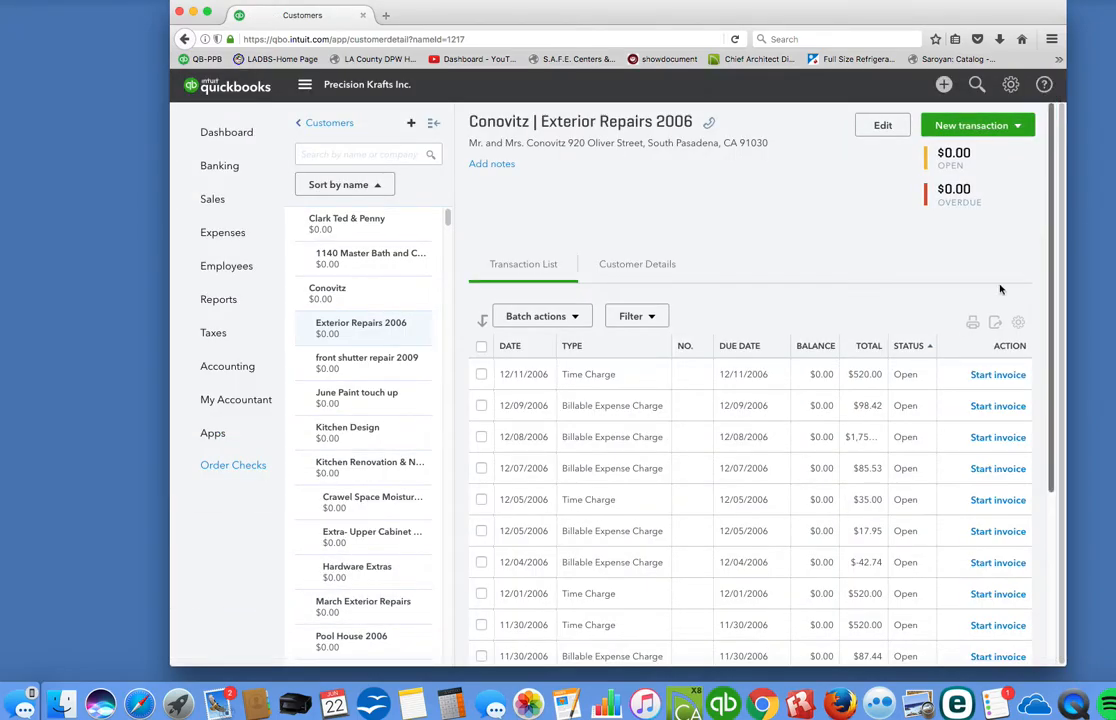
# Clear 'Bill at' on the 12/11/2006 $520.00 Contractors Labor Pool time charge and save it
pyautogui.click(902, 375)
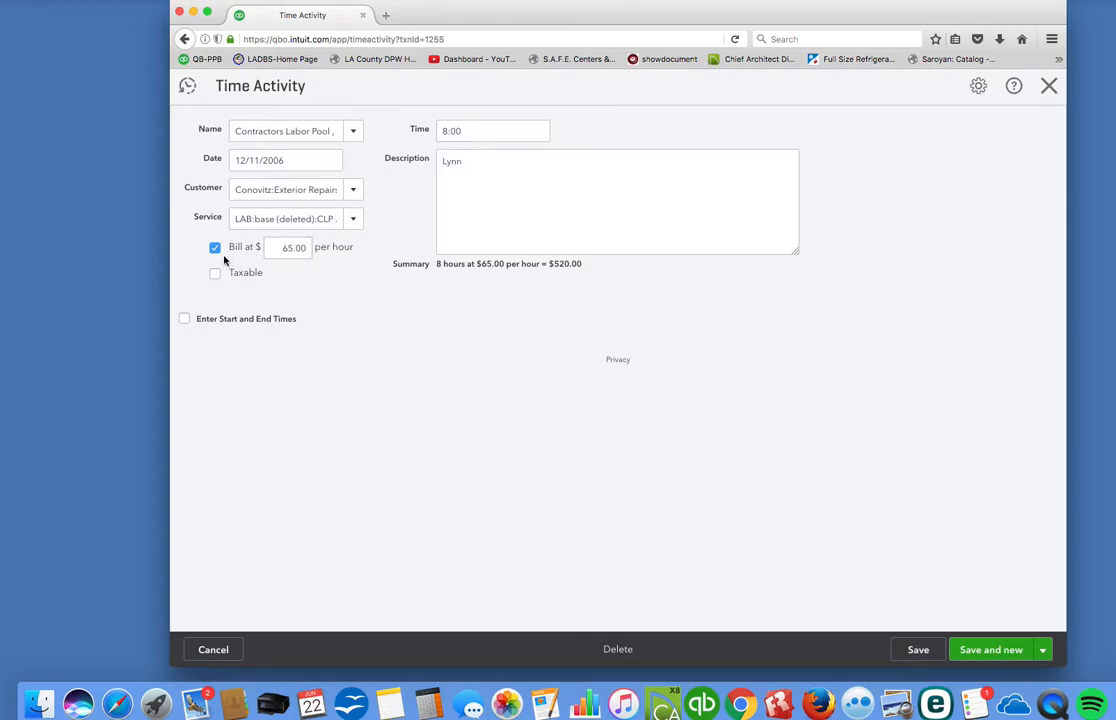
pyautogui.click(214, 250)
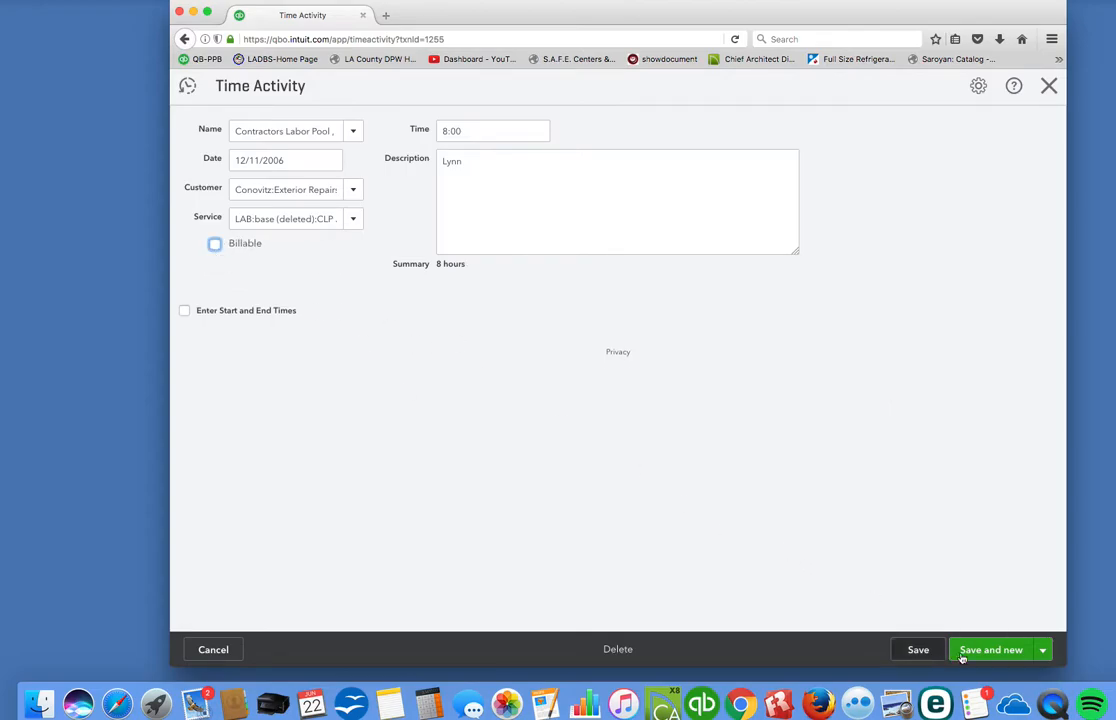
pyautogui.click(1042, 650)
pyautogui.click(985, 625)
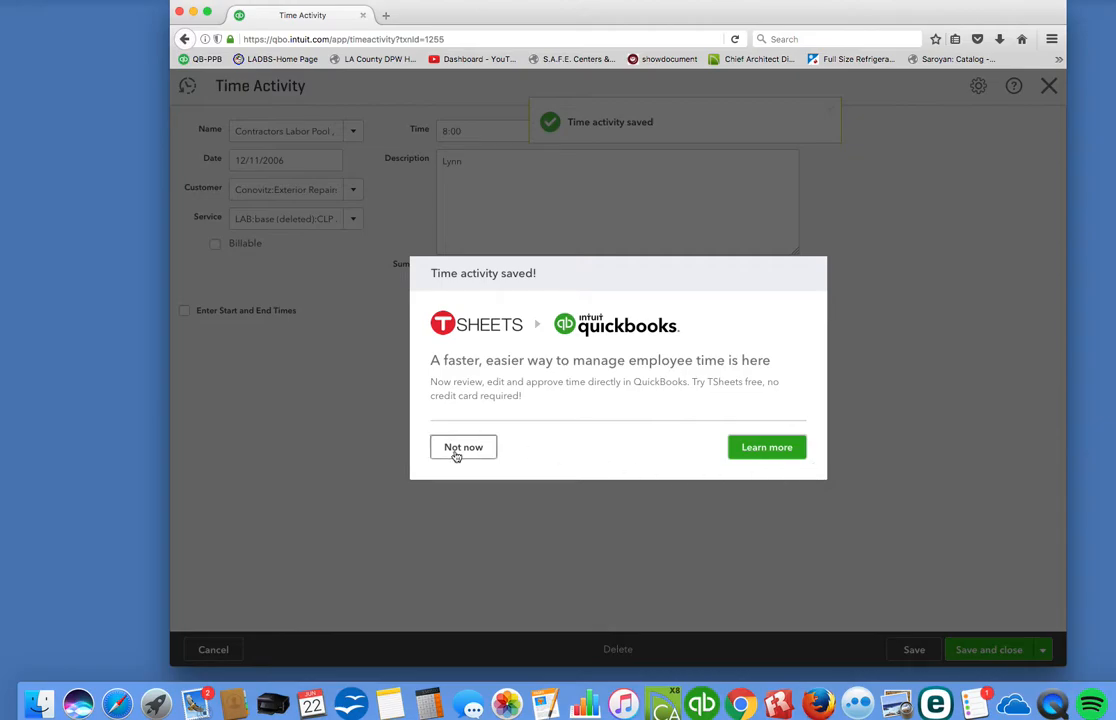
pyautogui.click(455, 448)
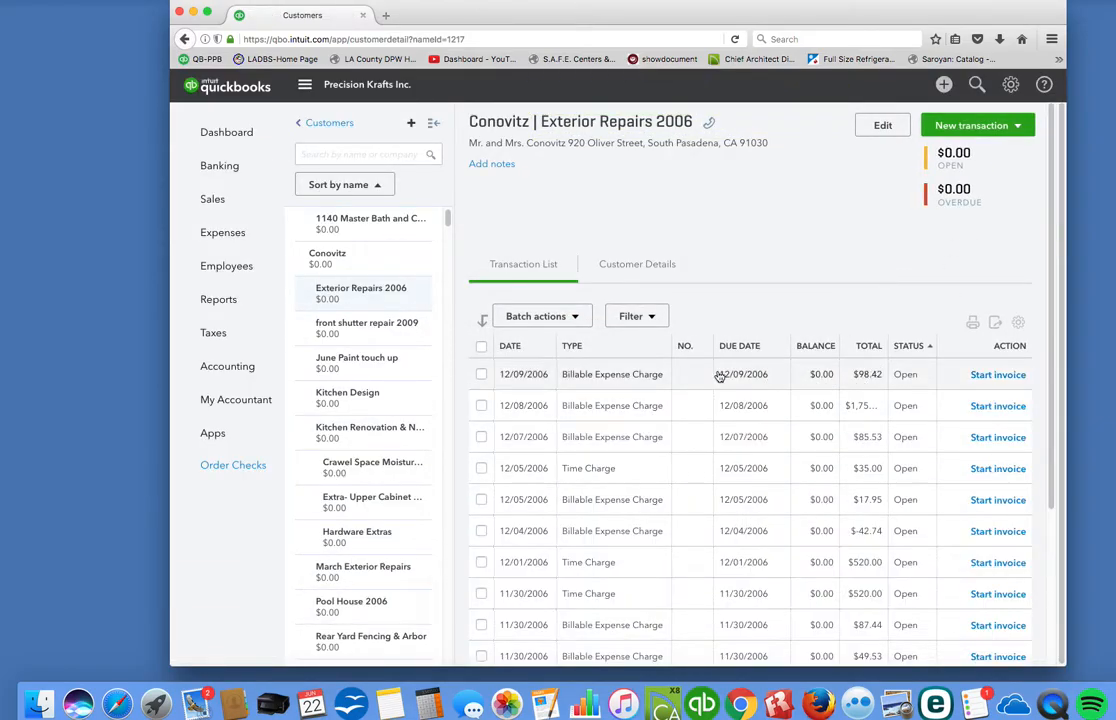
# Uncheck Billable on the 12/09/2006 $98.42 Orchard Supply Hardware expense line and save it
pyautogui.click(912, 375)
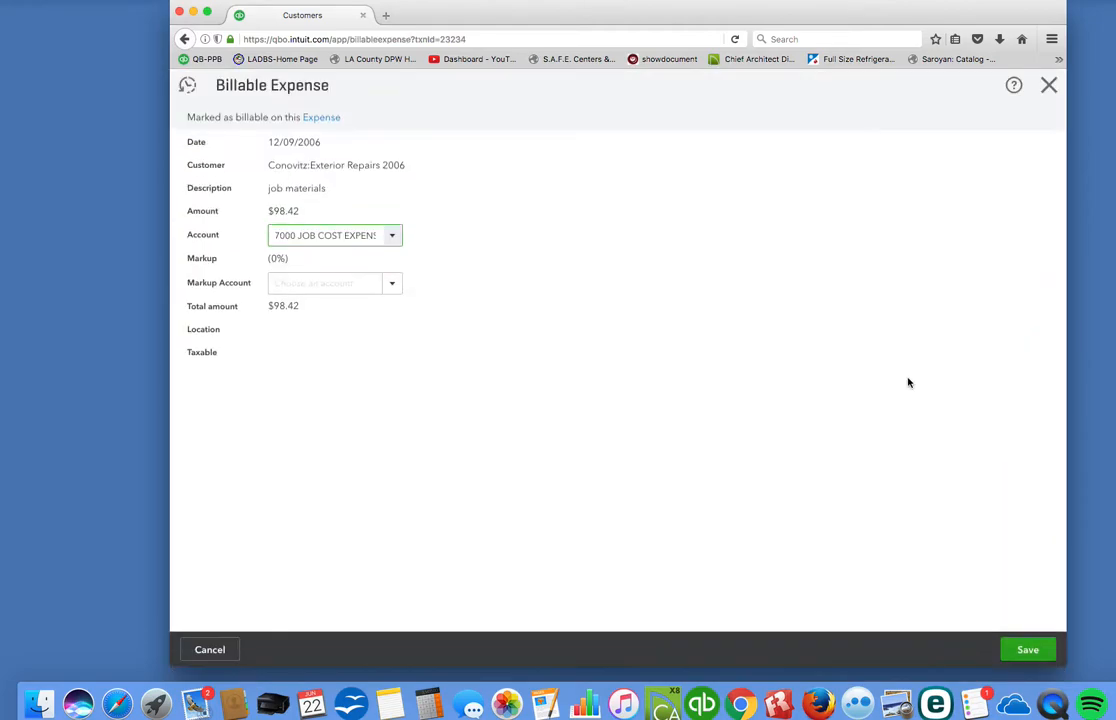
pyautogui.click(322, 118)
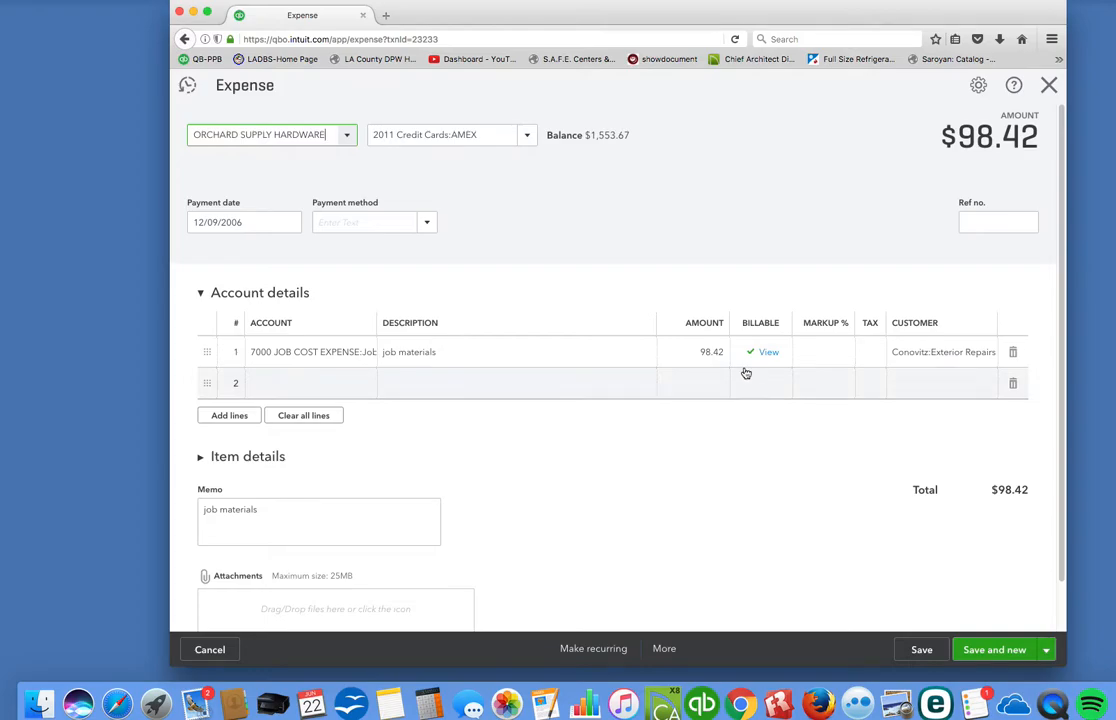
pyautogui.click(741, 367)
pyautogui.click(761, 355)
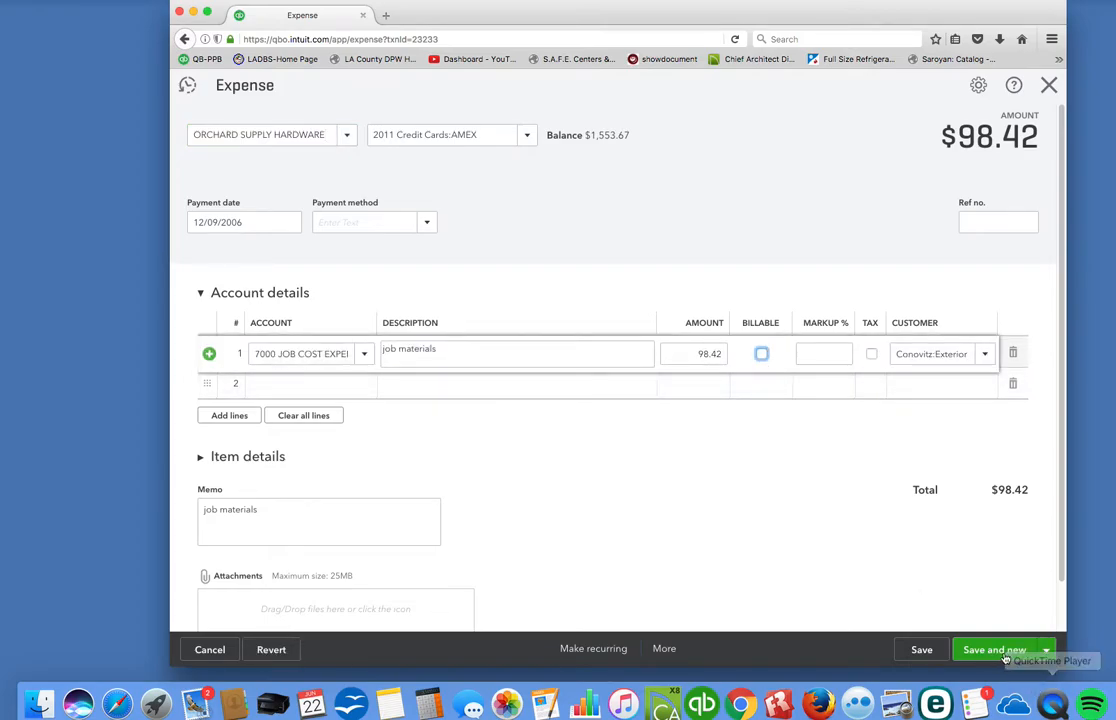
pyautogui.click(1046, 650)
pyautogui.click(995, 628)
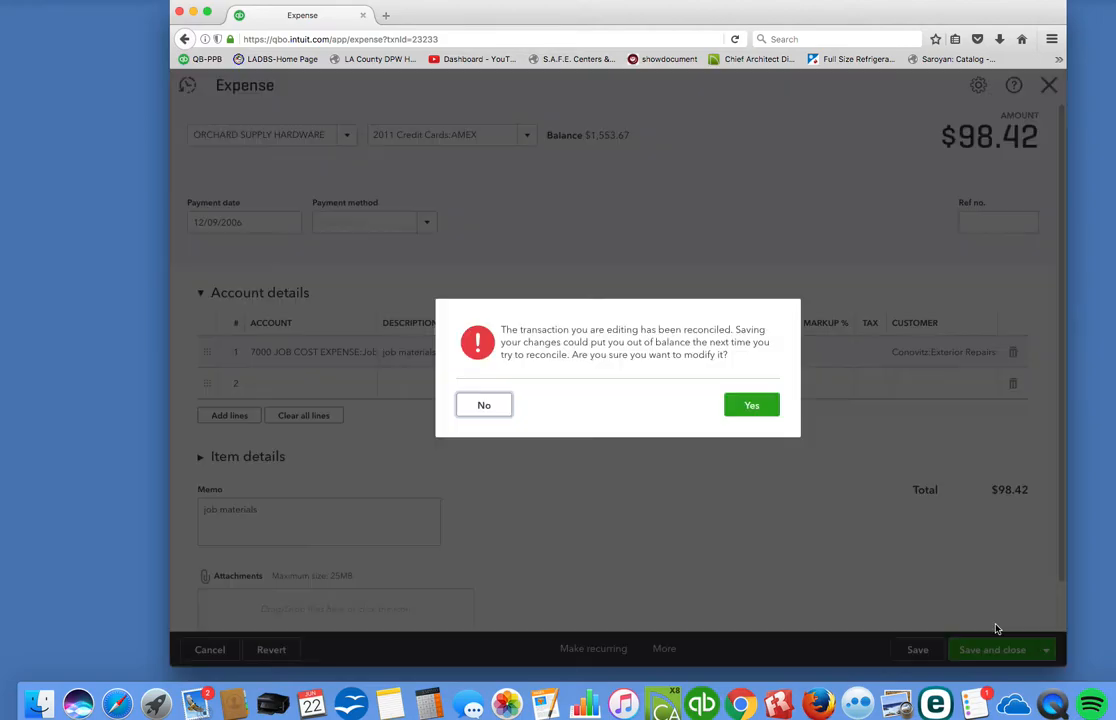
pyautogui.click(749, 405)
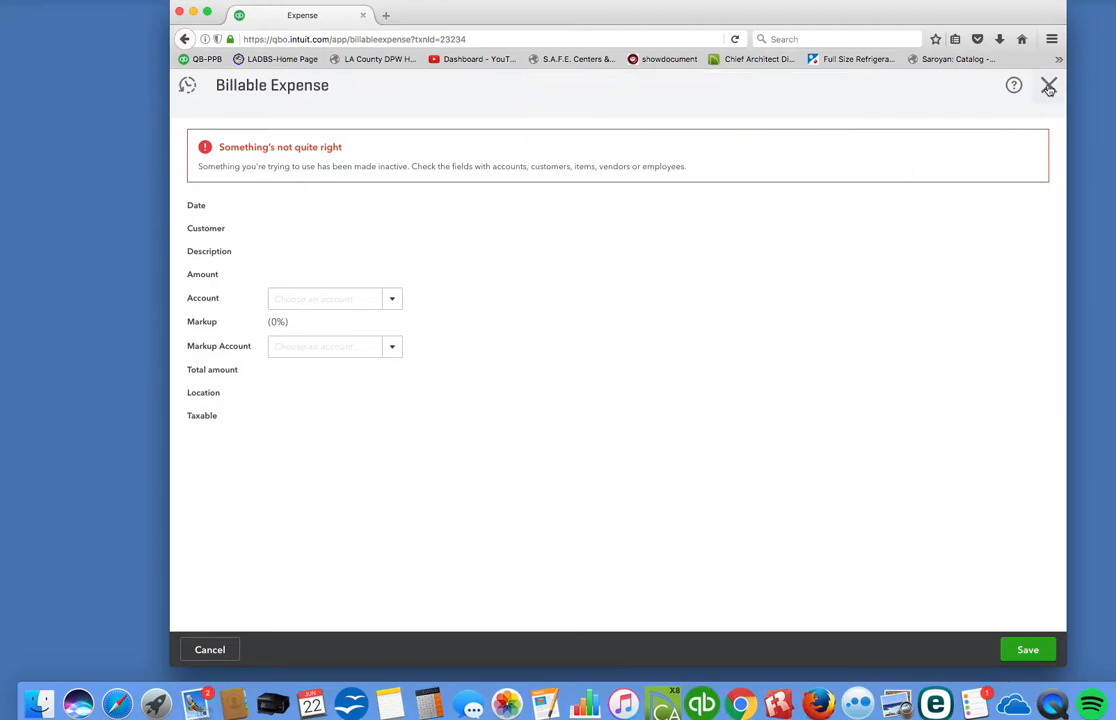
pyautogui.click(1049, 87)
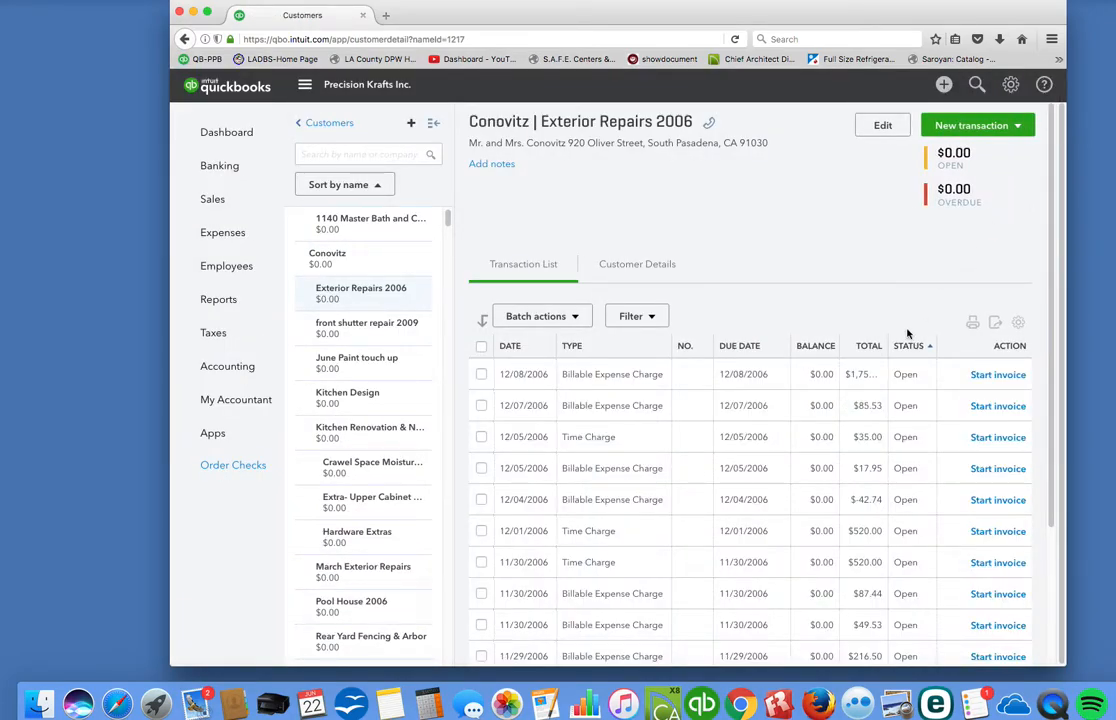
# For June Paint touch up, uncheck Billable on the $100.00 Bill Mountain Painting bill line and save
pyautogui.scroll(-5, 907, 388)
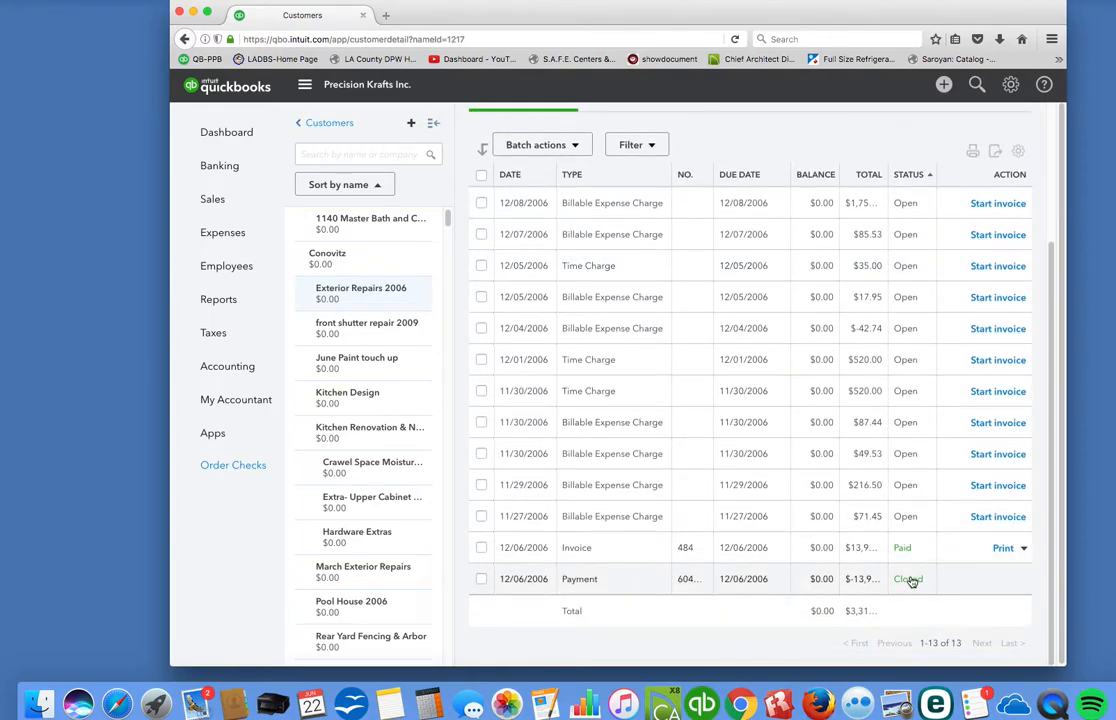
pyautogui.click(343, 395)
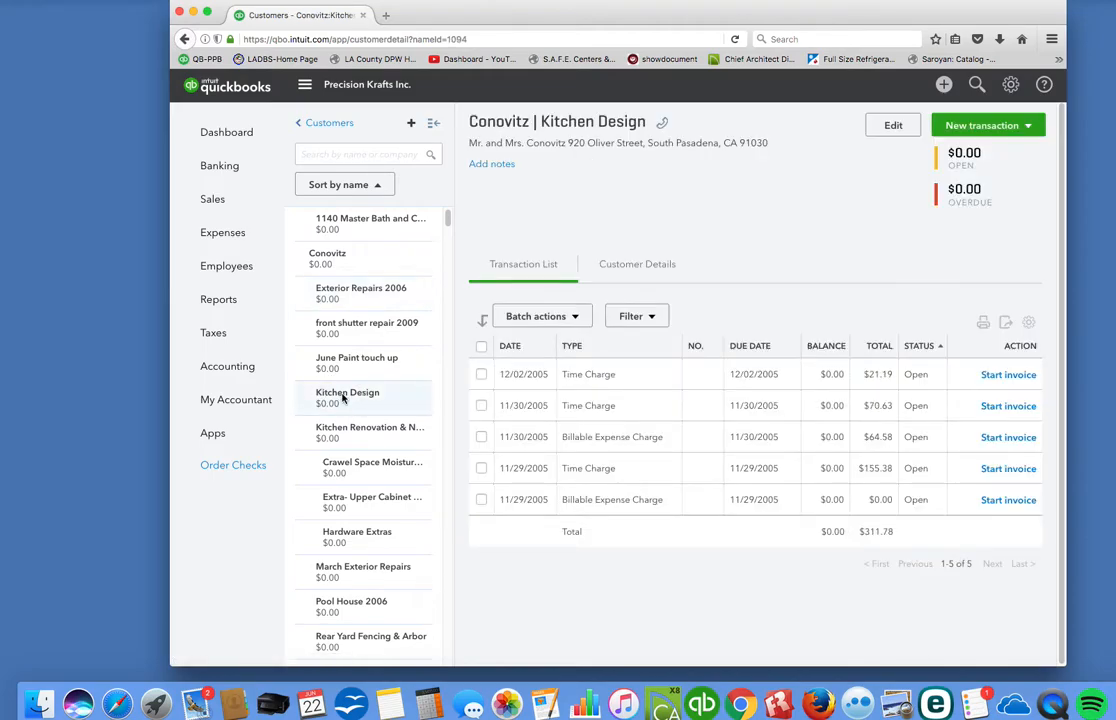
pyautogui.click(345, 362)
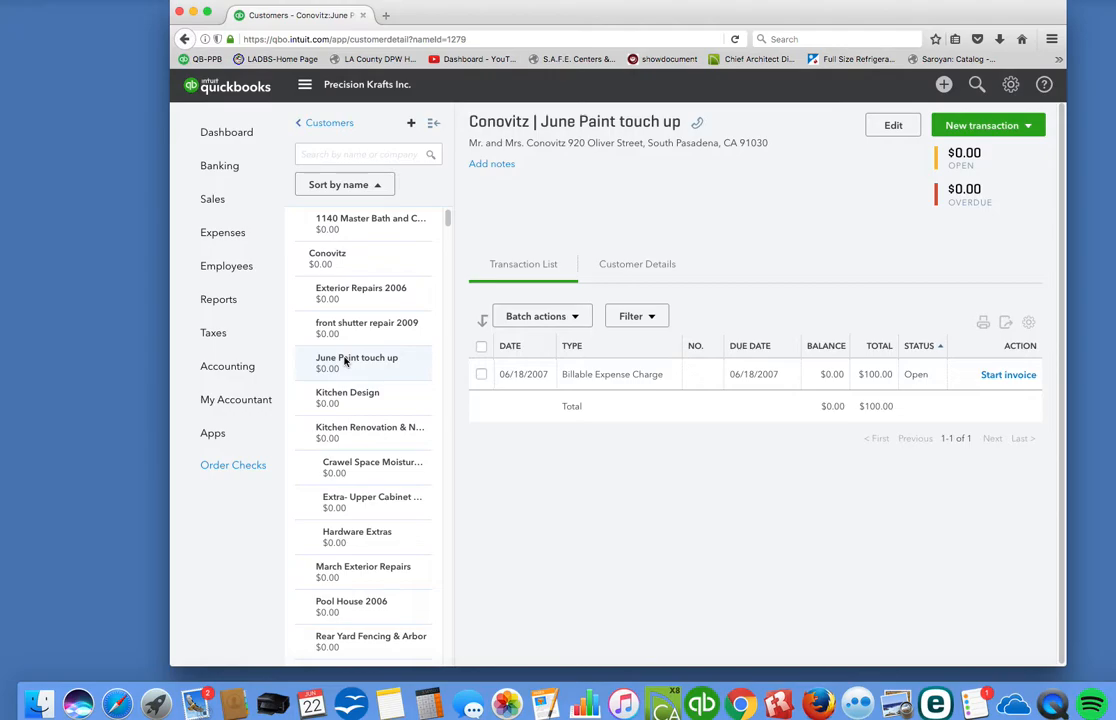
pyautogui.click(913, 375)
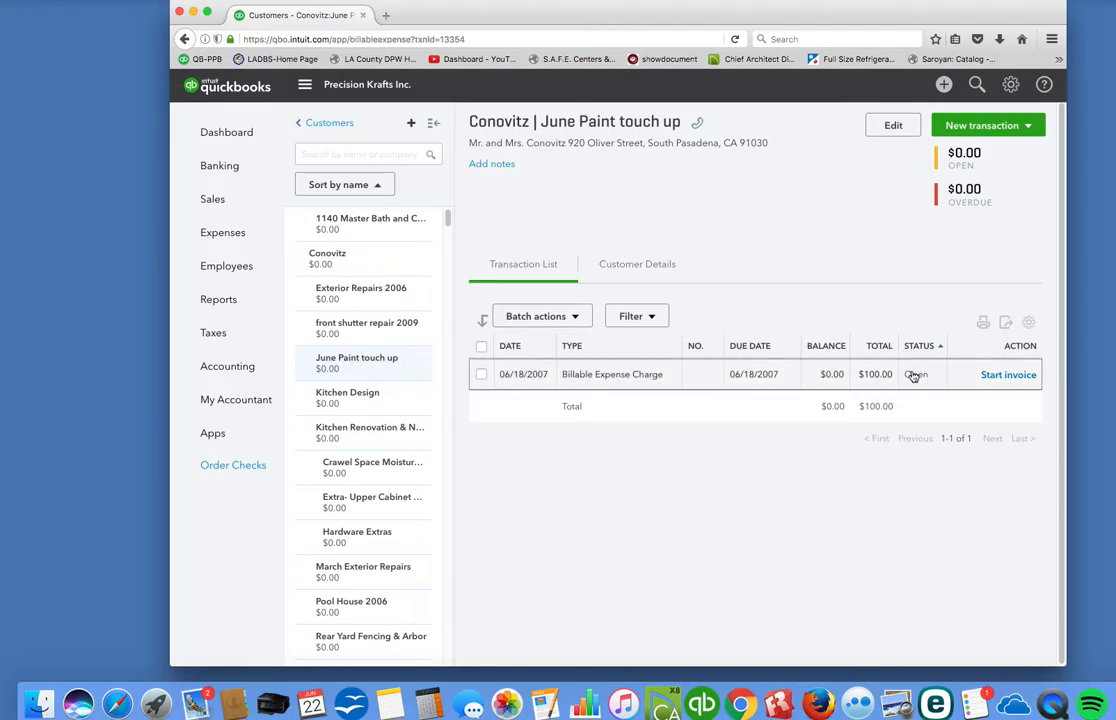
pyautogui.click(308, 117)
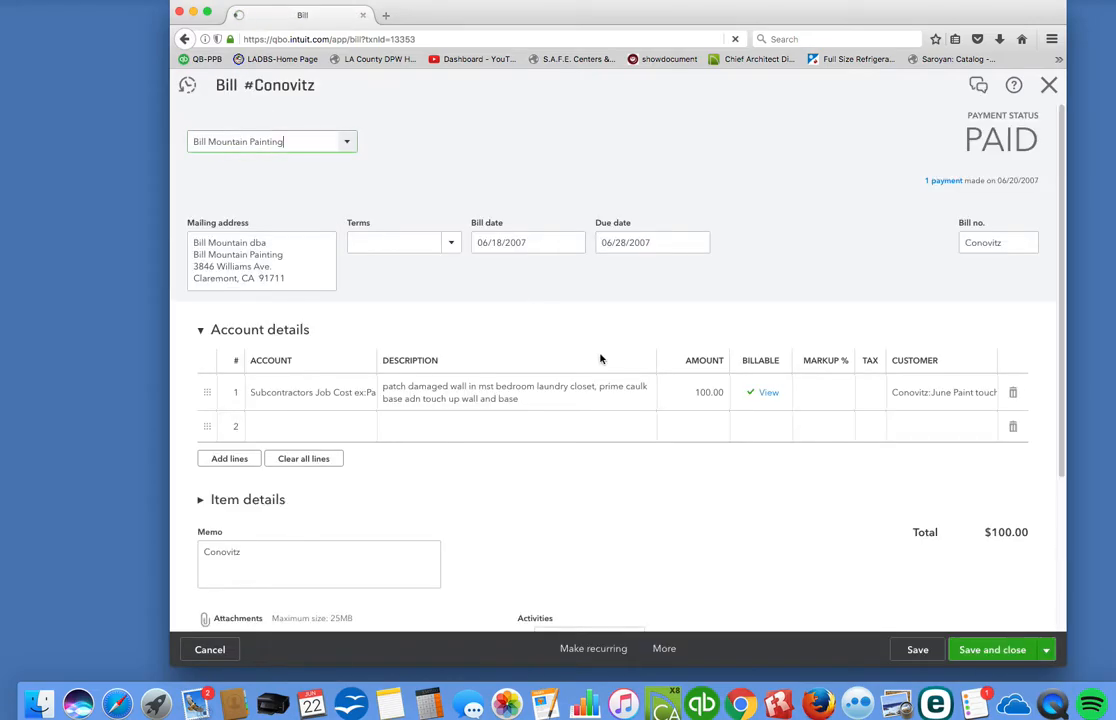
pyautogui.click(742, 405)
pyautogui.click(762, 393)
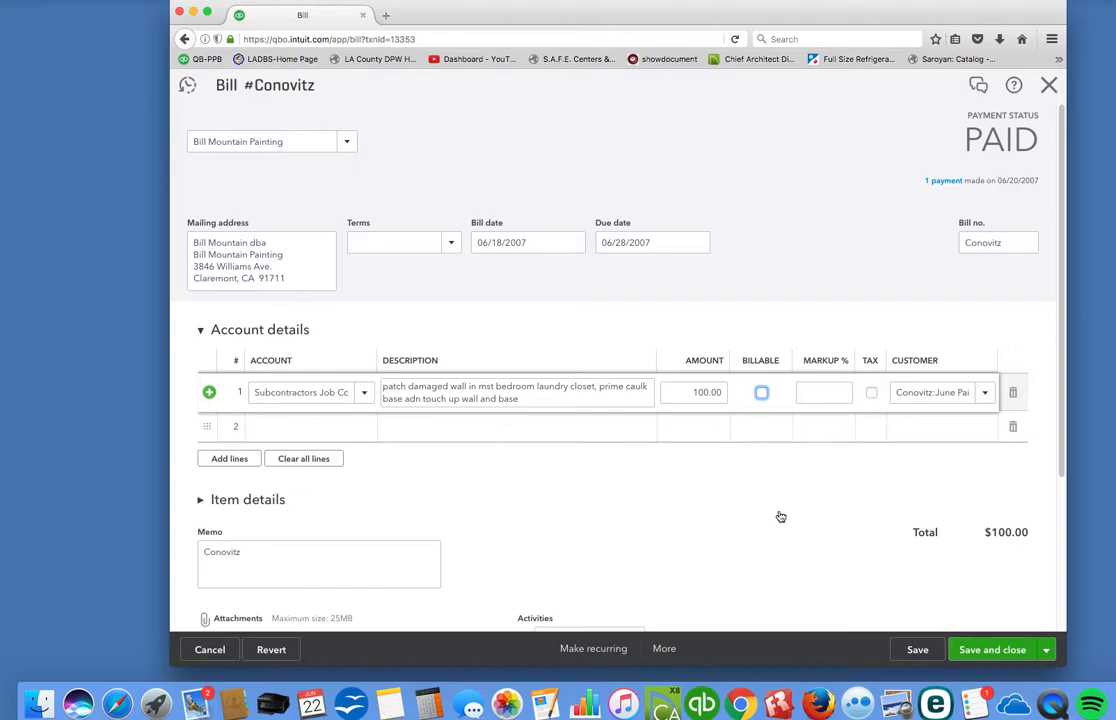
pyautogui.click(992, 649)
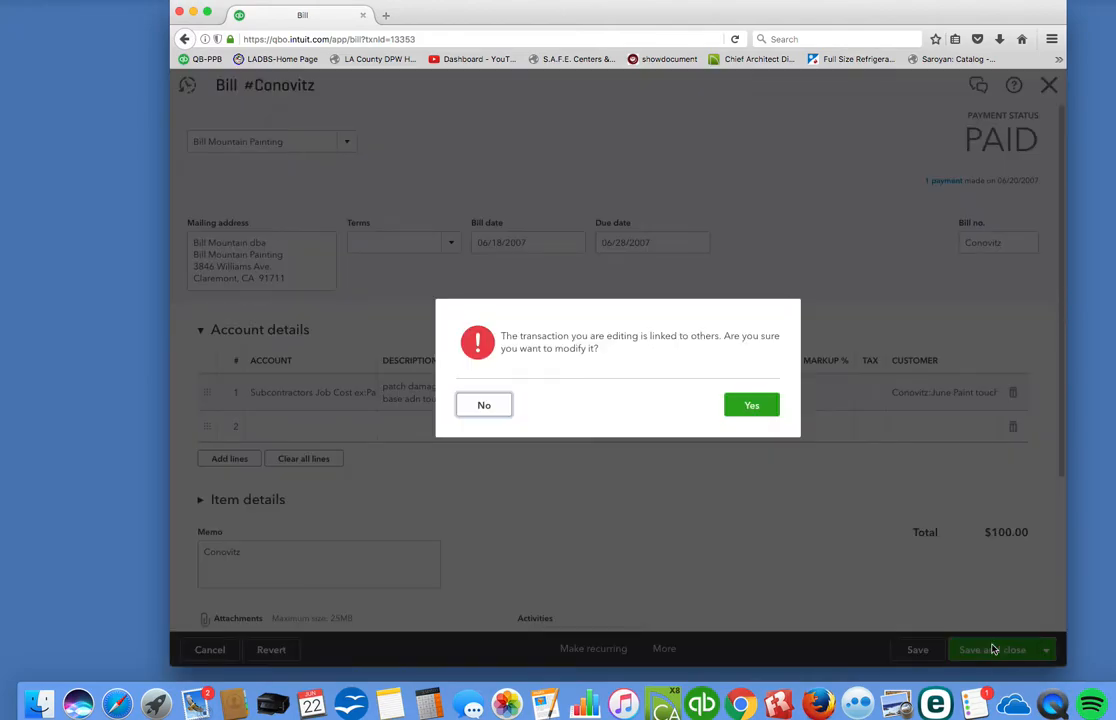
pyautogui.click(749, 406)
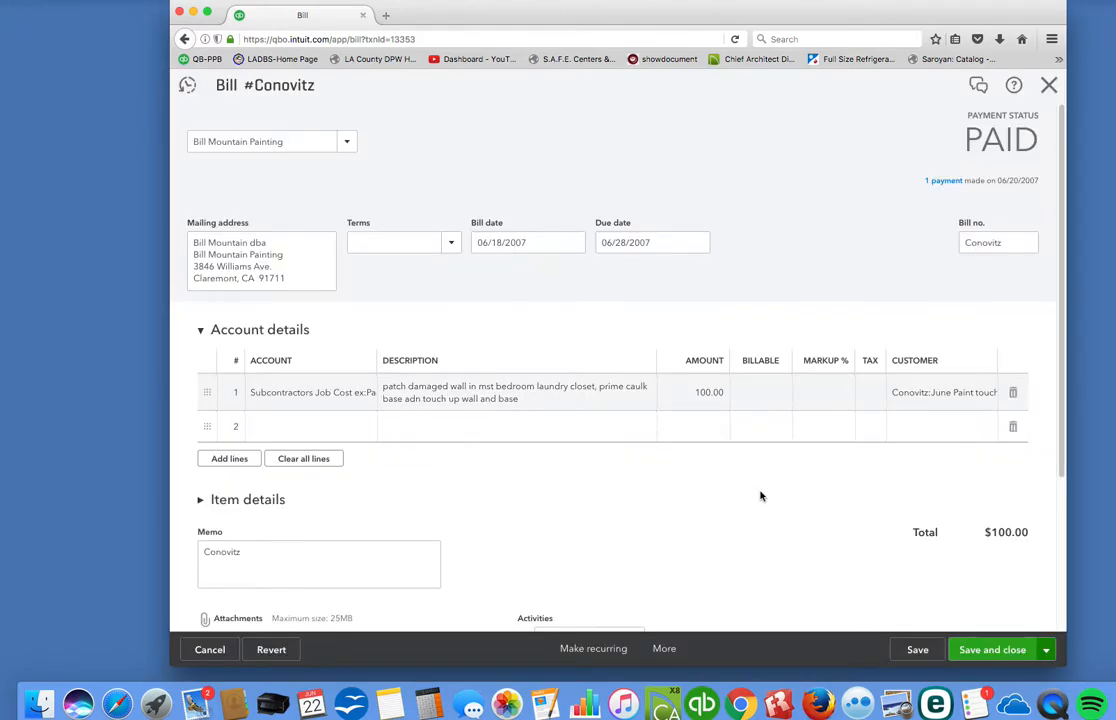
pyautogui.click(1048, 87)
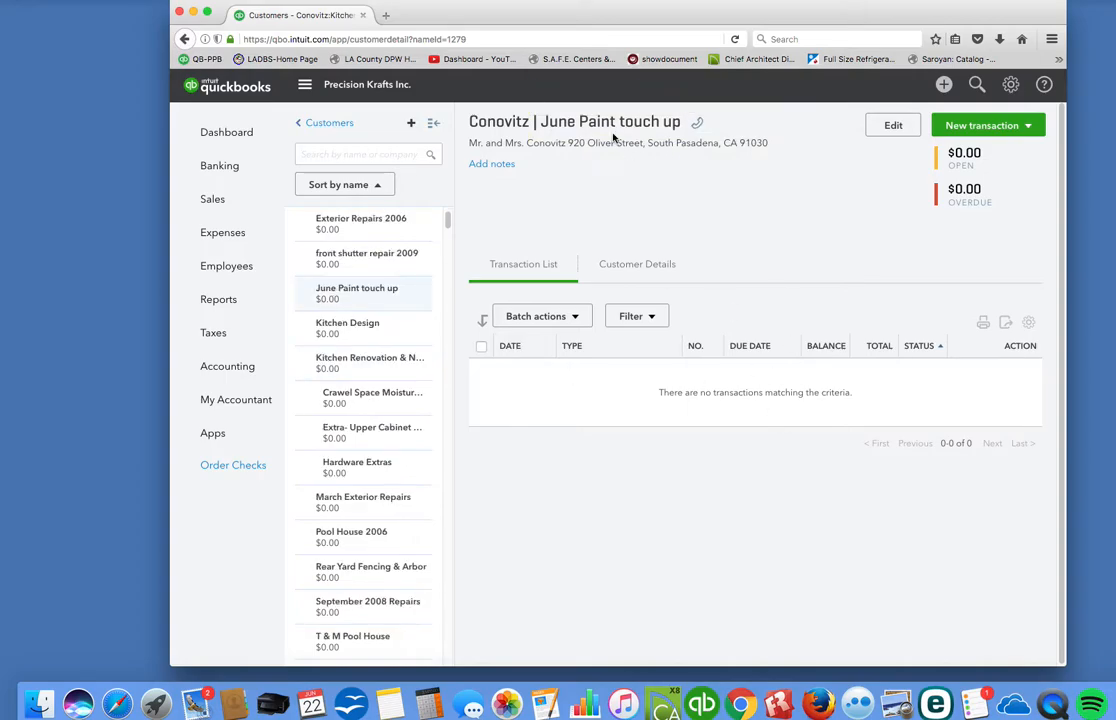
# Make the June Paint touch up sub-customer inactive, confirm, and reload the customer list
pyautogui.click(894, 126)
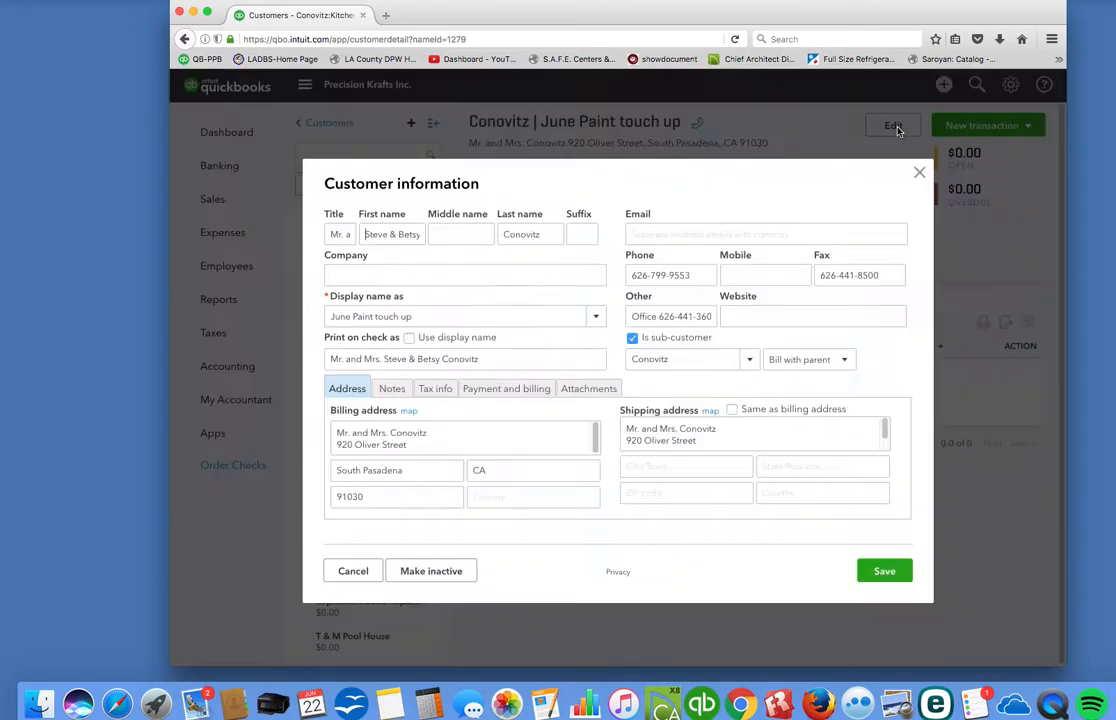
pyautogui.click(437, 572)
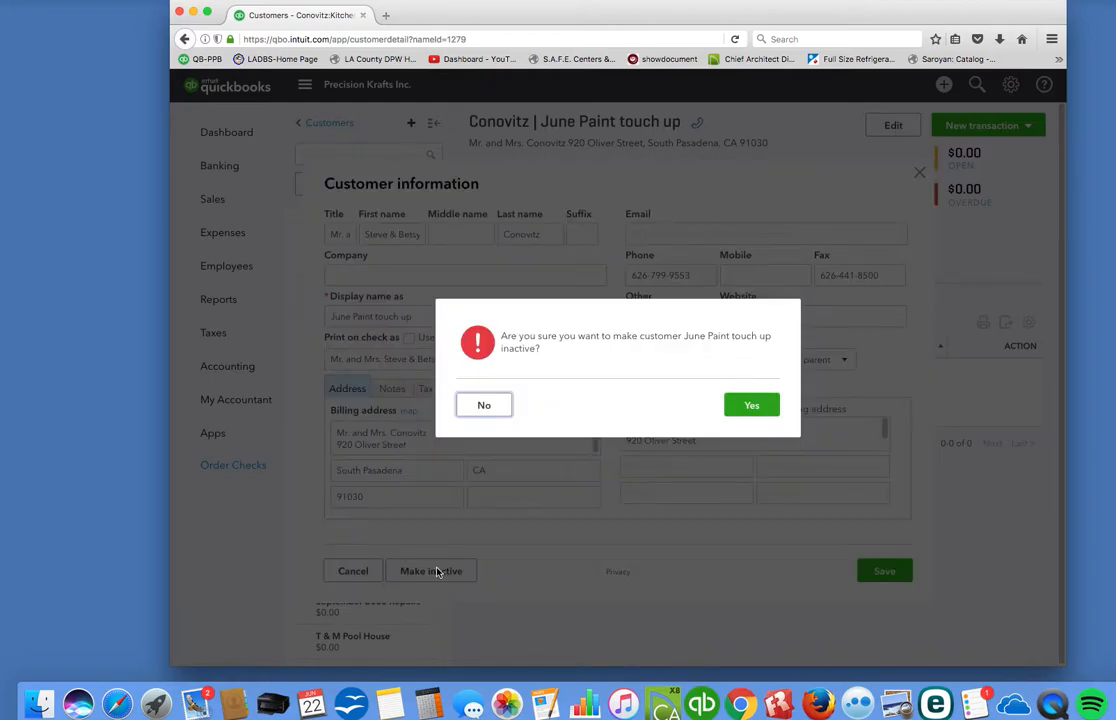
pyautogui.click(751, 406)
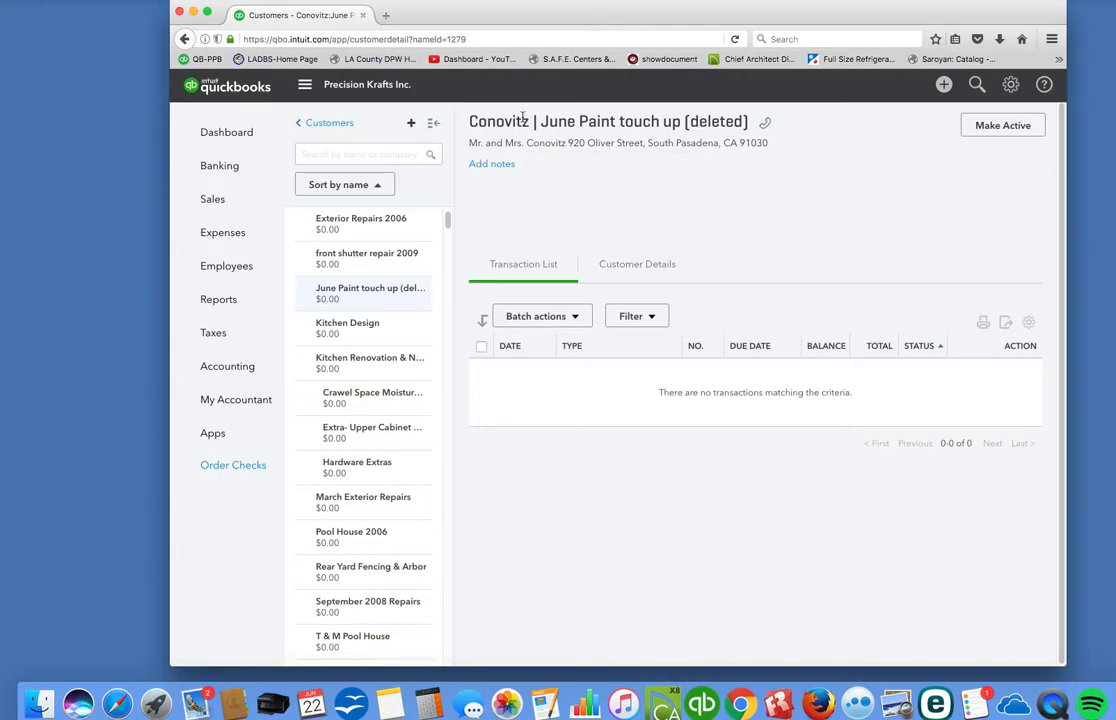
pyautogui.click(734, 39)
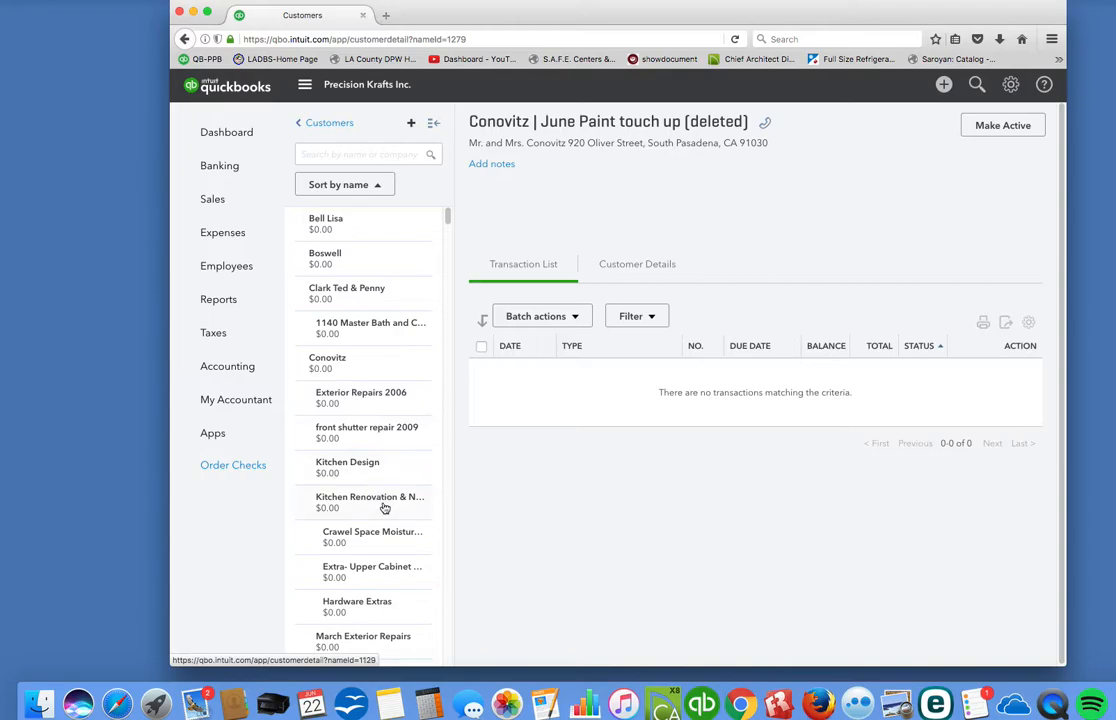
# Un-mark the $1,750.00 line on bill 1644295 as billable from Exterior Repairs 2006's 12/08/2006 charge
pyautogui.click(361, 394)
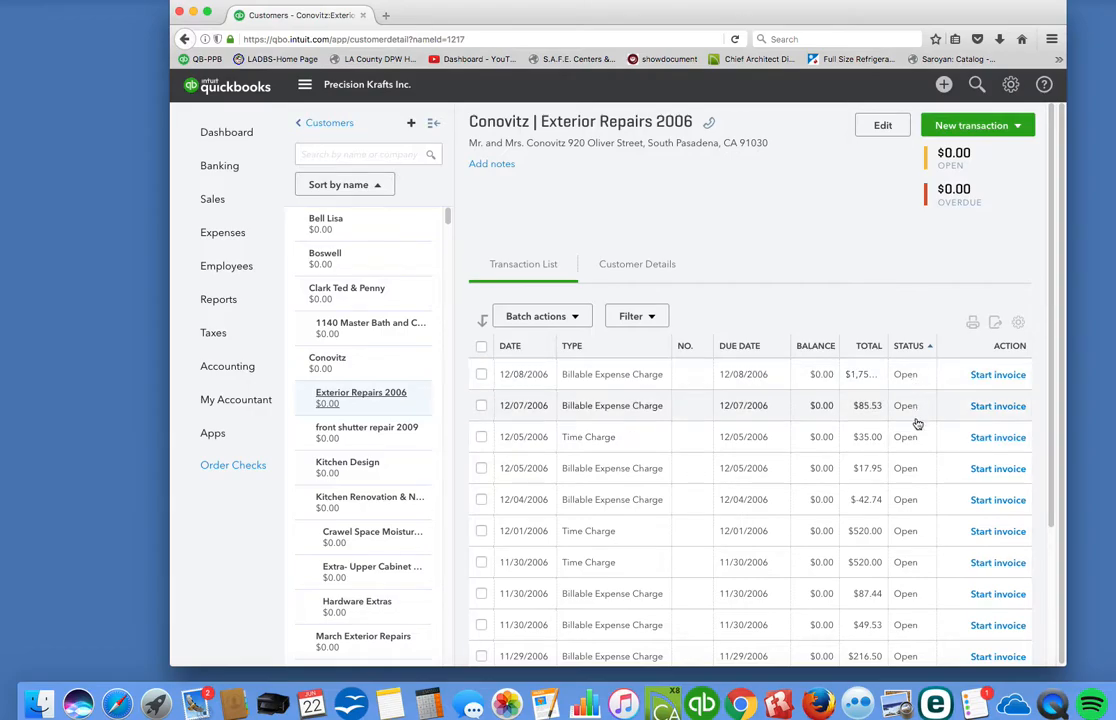
pyautogui.click(899, 380)
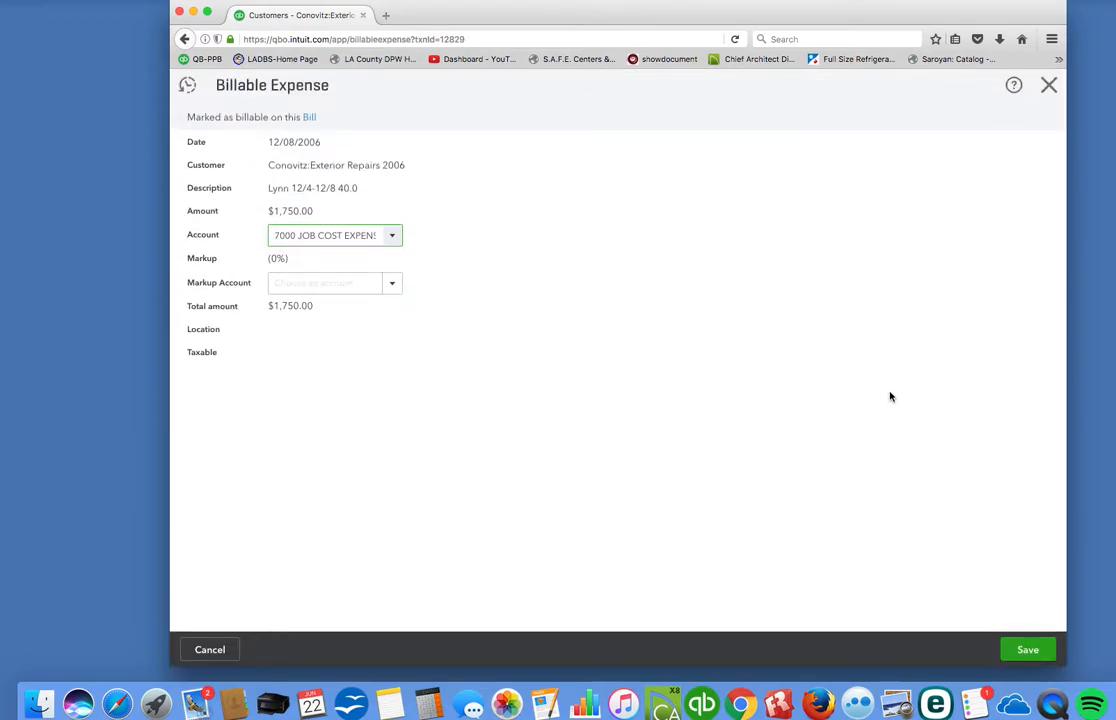
pyautogui.click(309, 117)
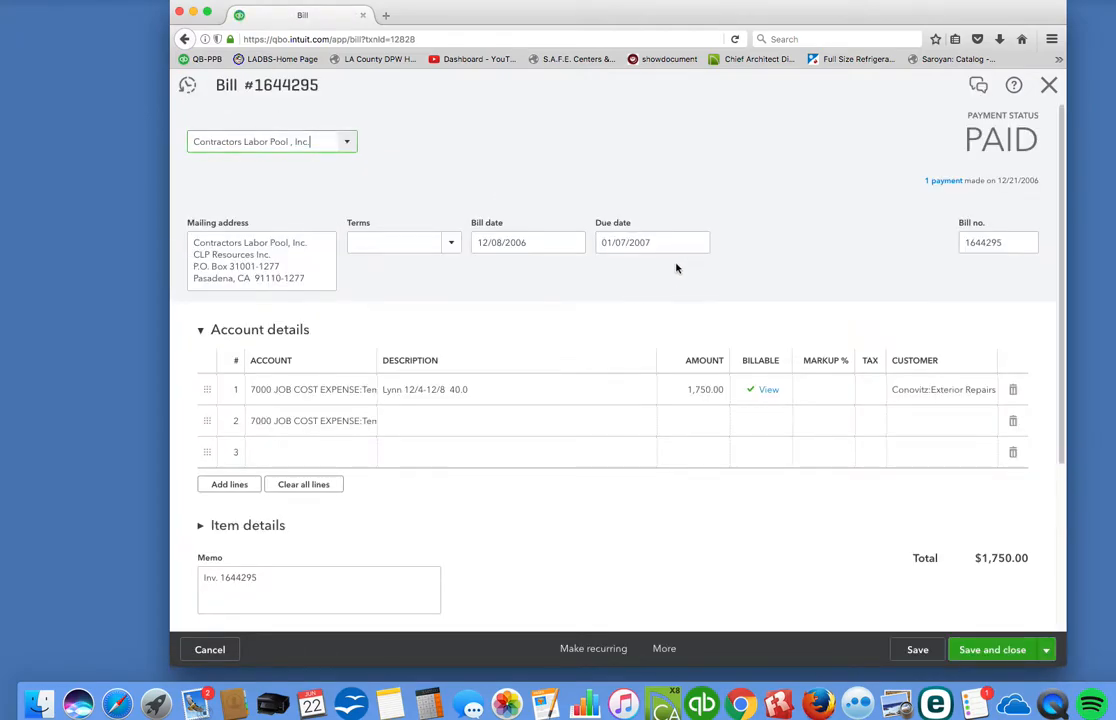
pyautogui.click(749, 396)
pyautogui.click(763, 393)
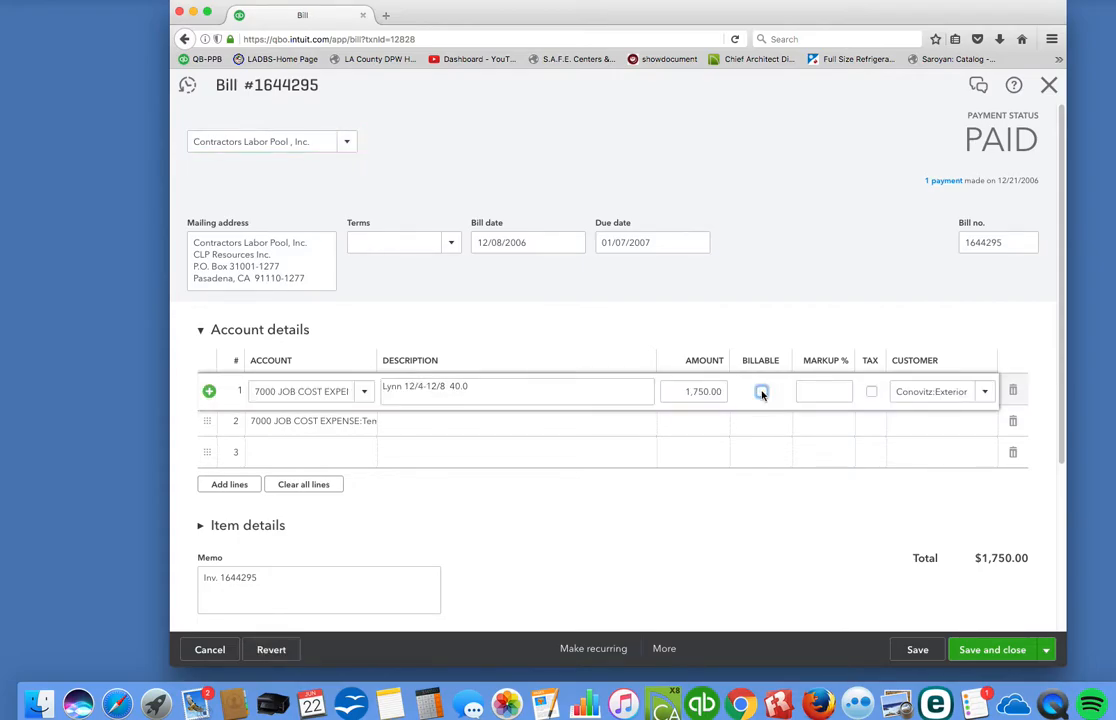
pyautogui.click(993, 650)
pyautogui.click(750, 406)
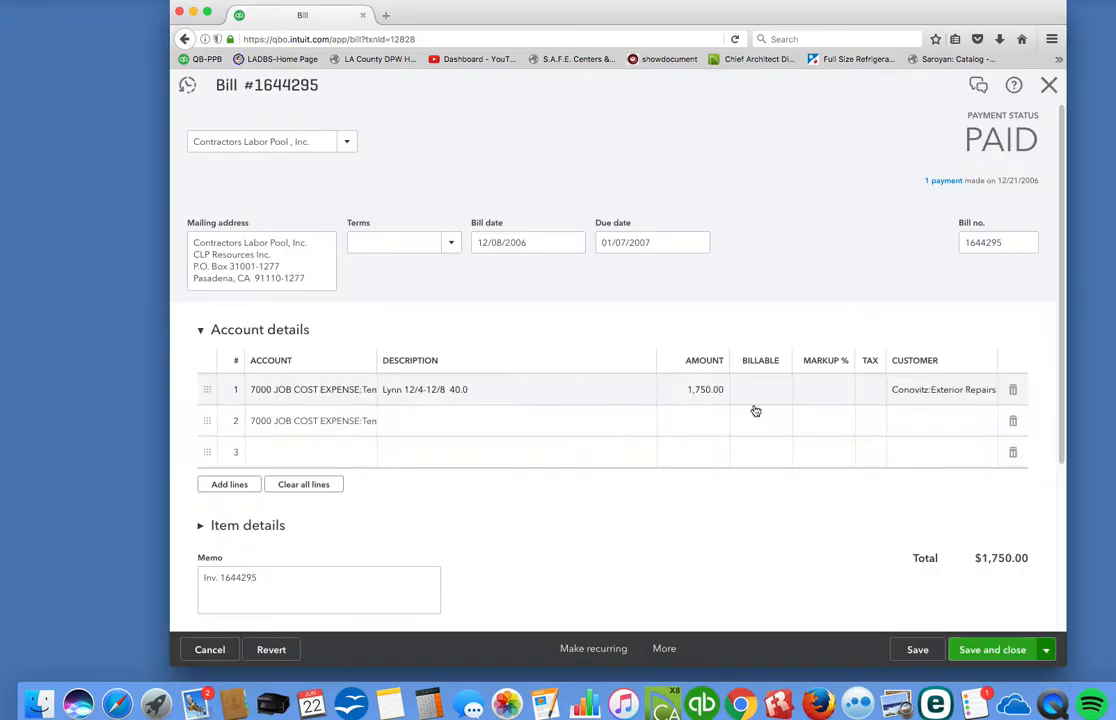
pyautogui.click(1048, 86)
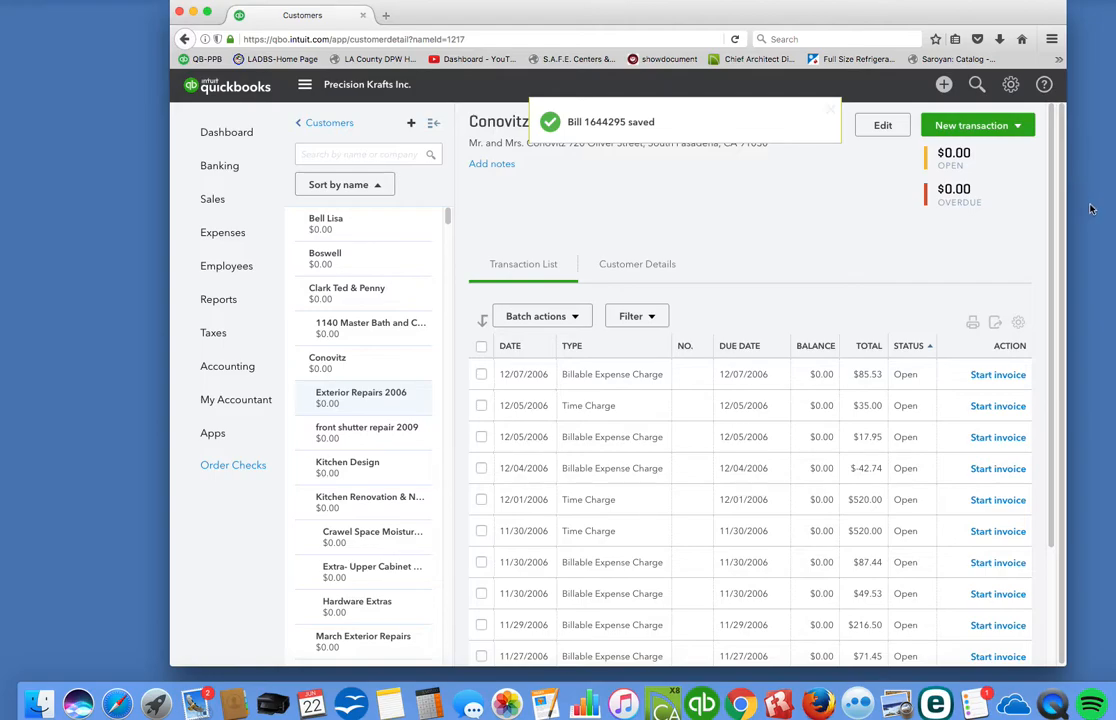